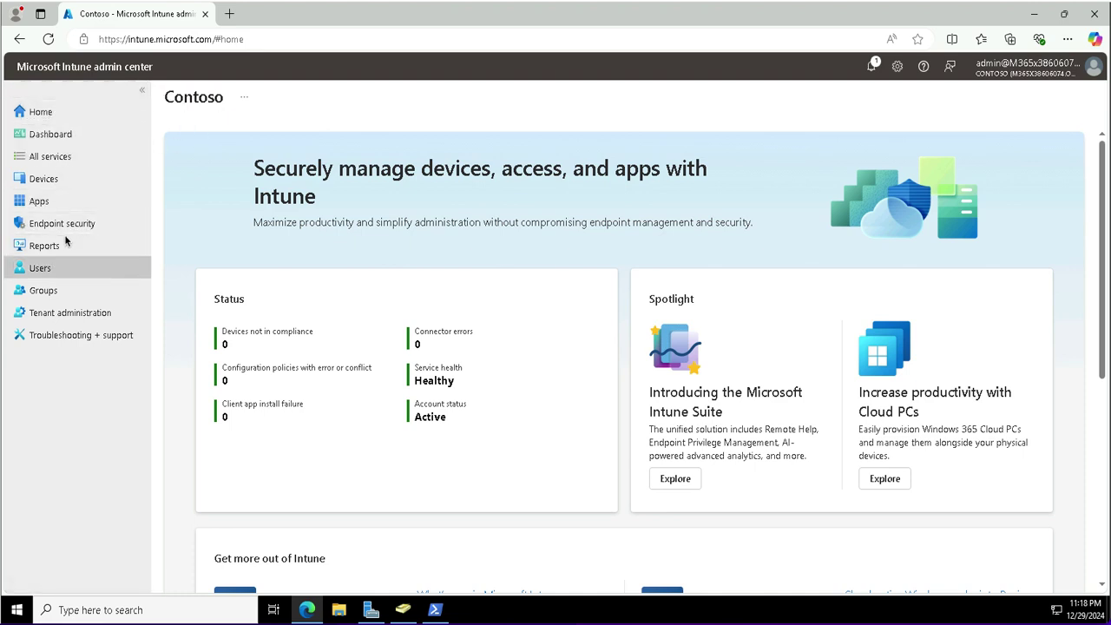
Go to Endpoint security > Antivirus and start creating a new antivirus policy.
left_click(113, 226)
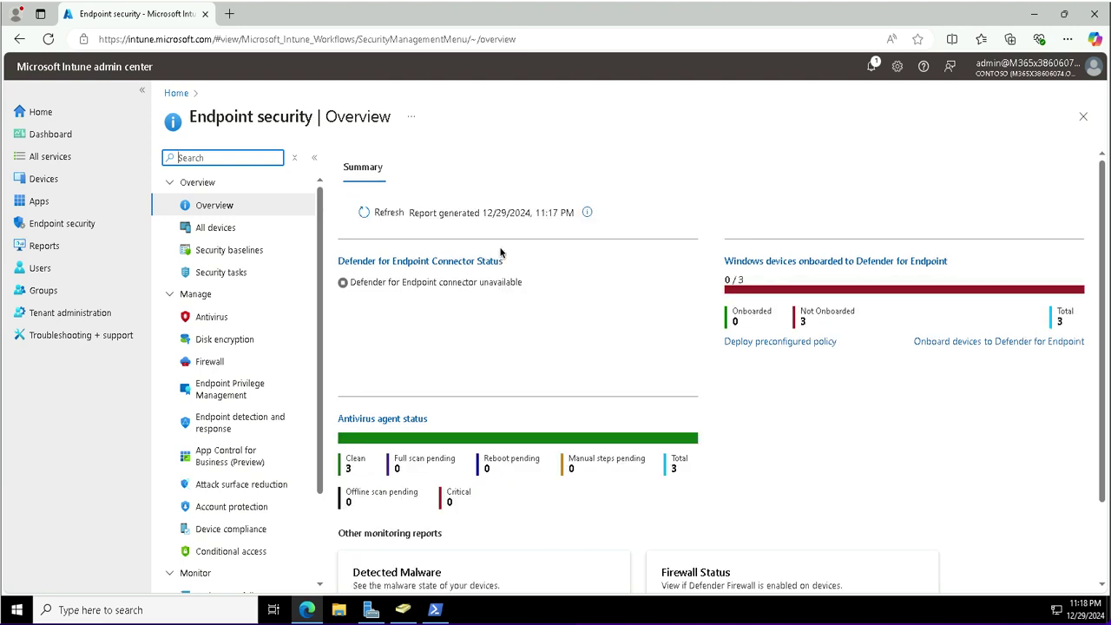
left_click(214, 318)
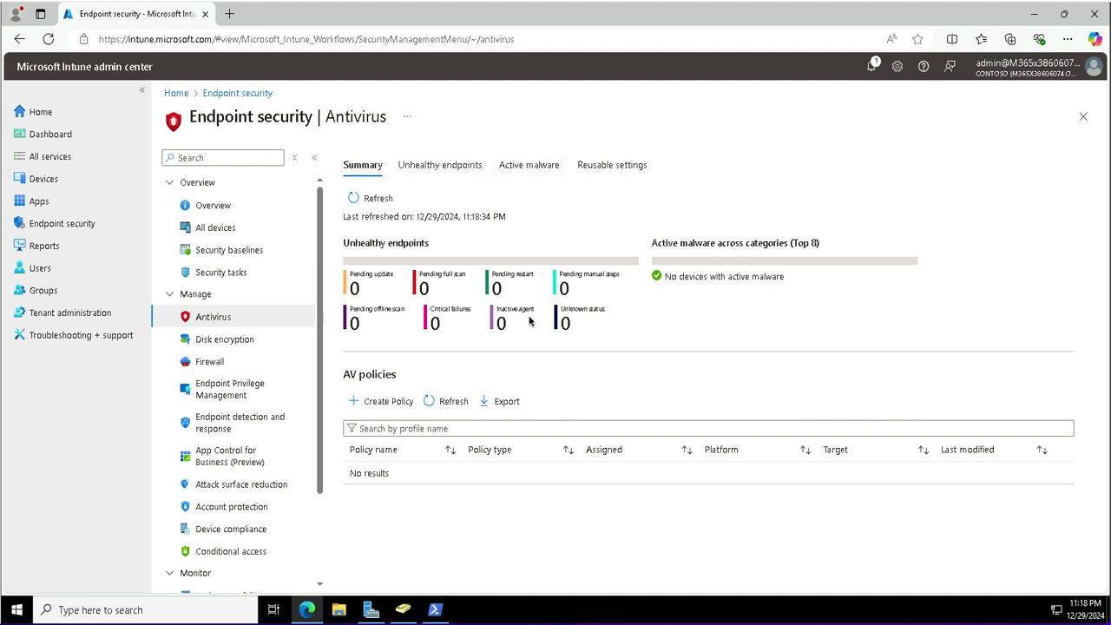
left_click(373, 399)
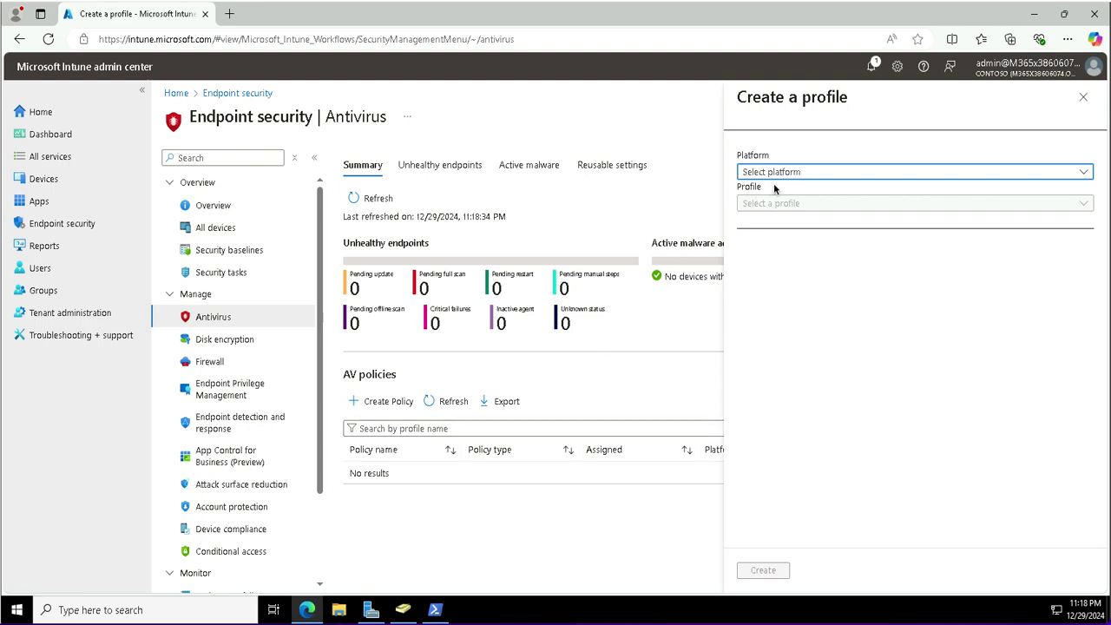
Choose the Windows platform and the Windows Security Experience profile for the new policy.
left_click(798, 173)
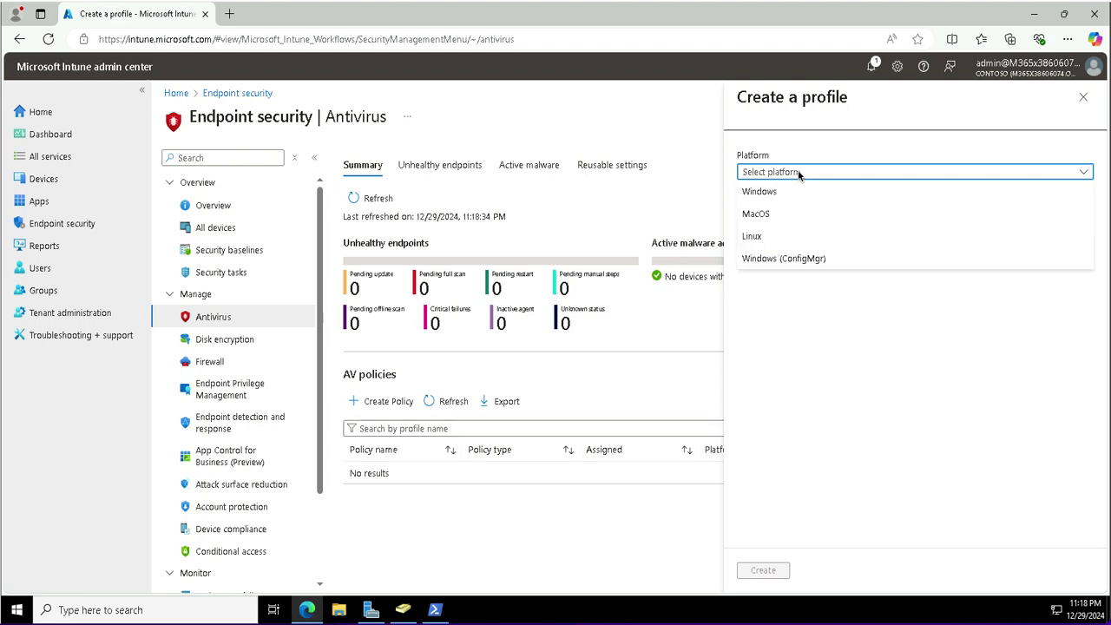
left_click(758, 193)
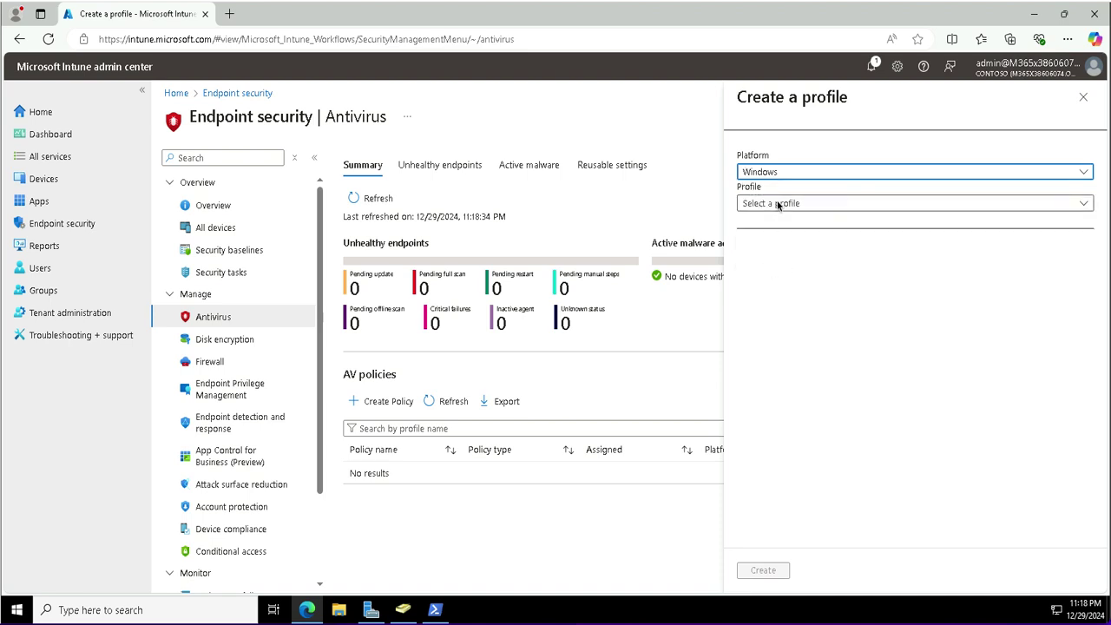
left_click(779, 205)
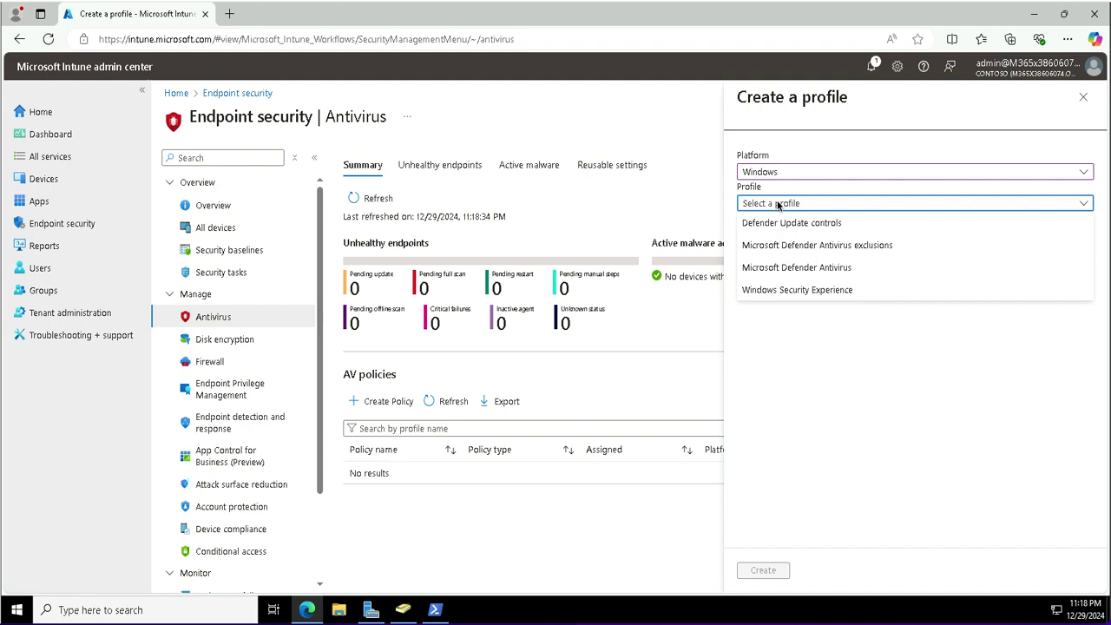
left_click(783, 293)
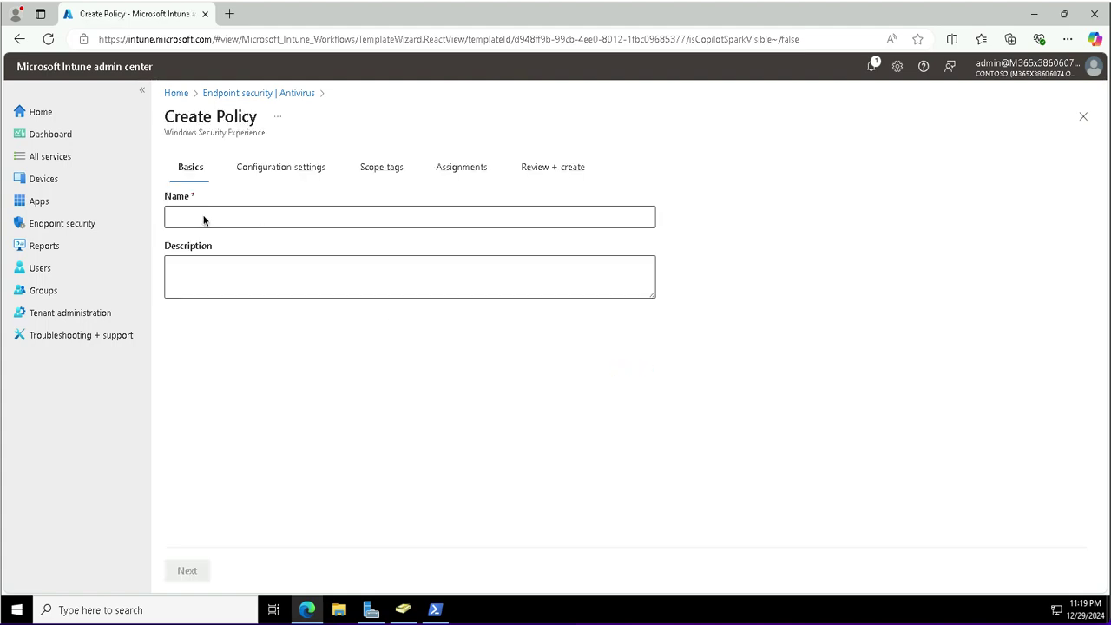
Name the policy 'Windows Security Settings' and continue to Configuration settings.
left_click(203, 218)
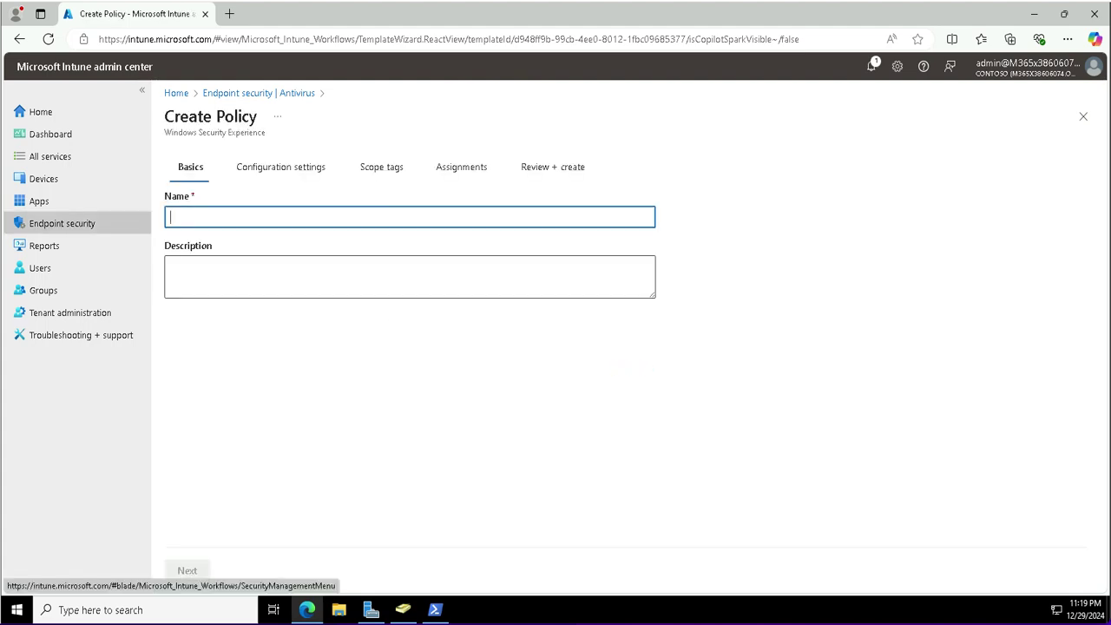
type("Windows Security Settings")
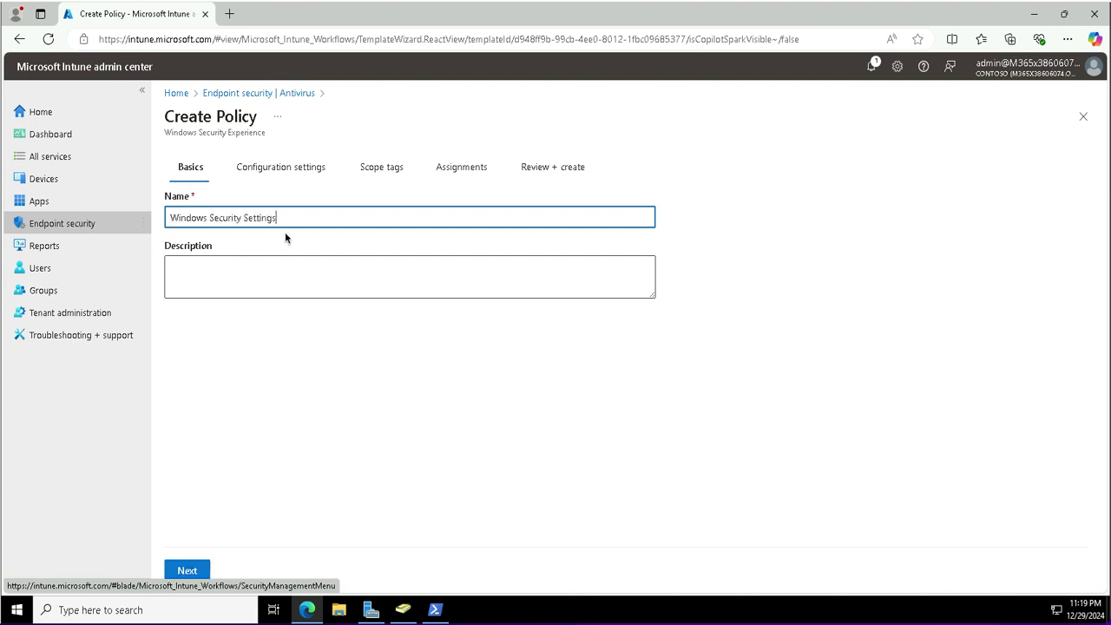
left_click(185, 570)
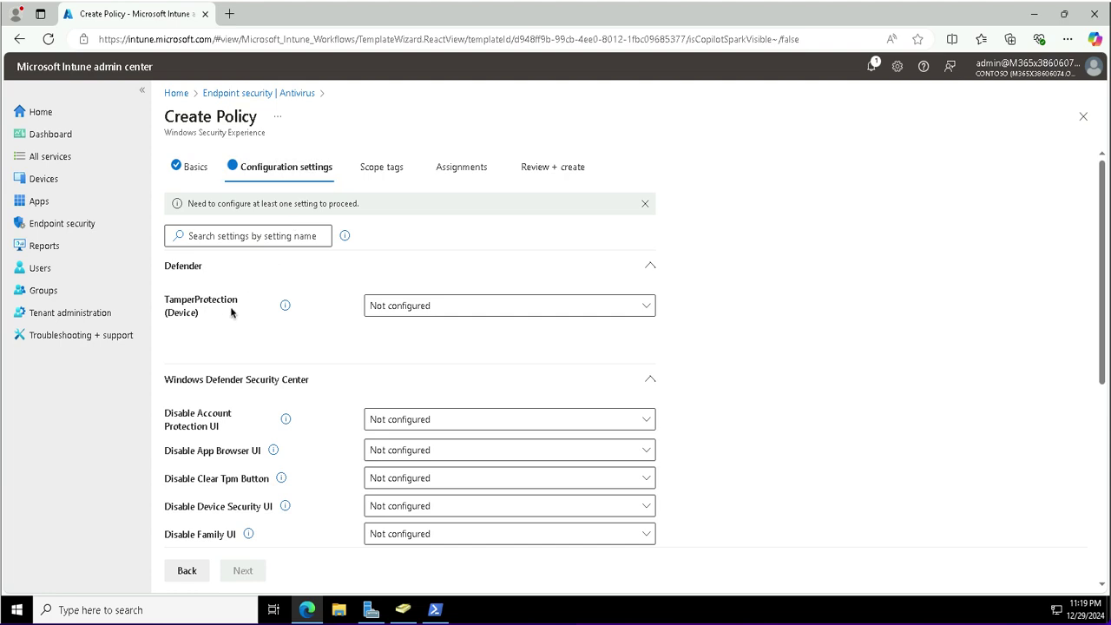
Turn TamperProtection On and enable Disable Account Protection, App Browser and Device Security UI.
left_click(376, 305)
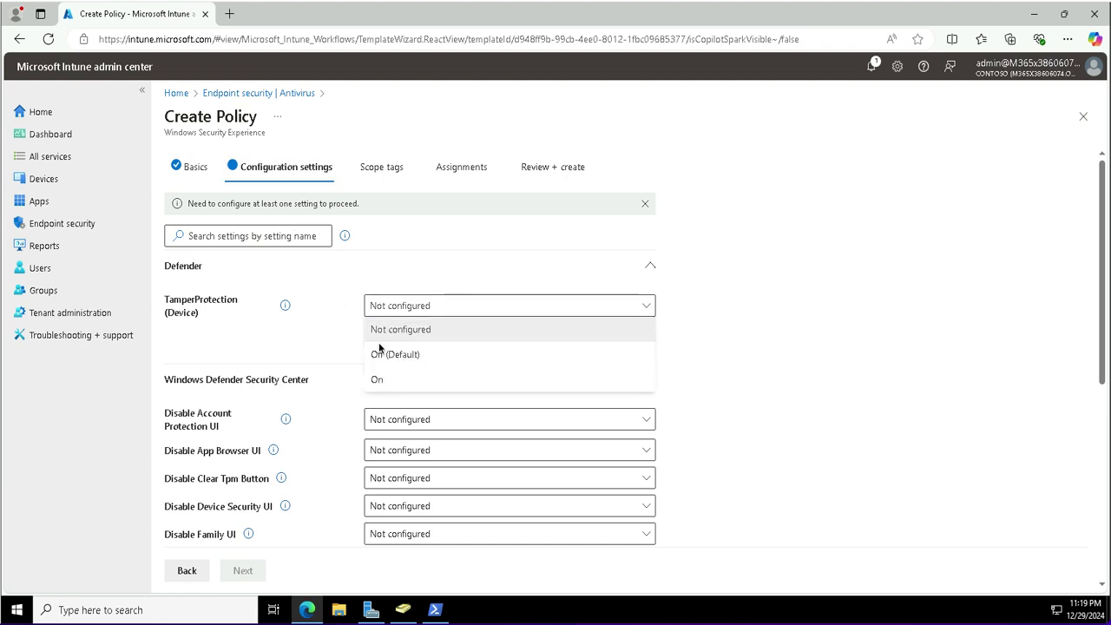
left_click(377, 380)
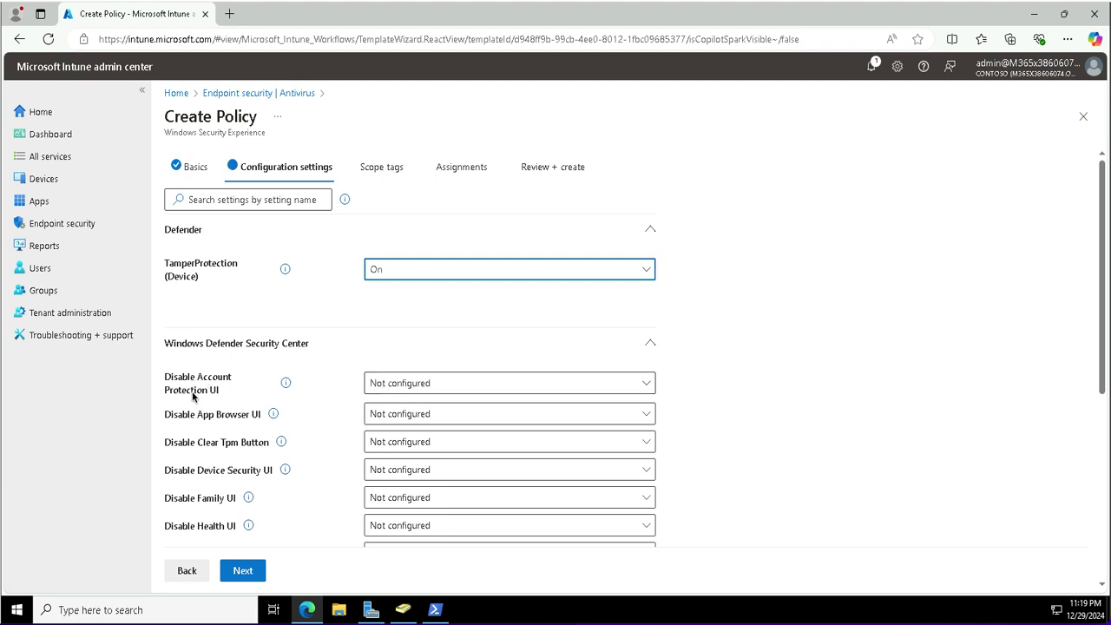
left_click(394, 387)
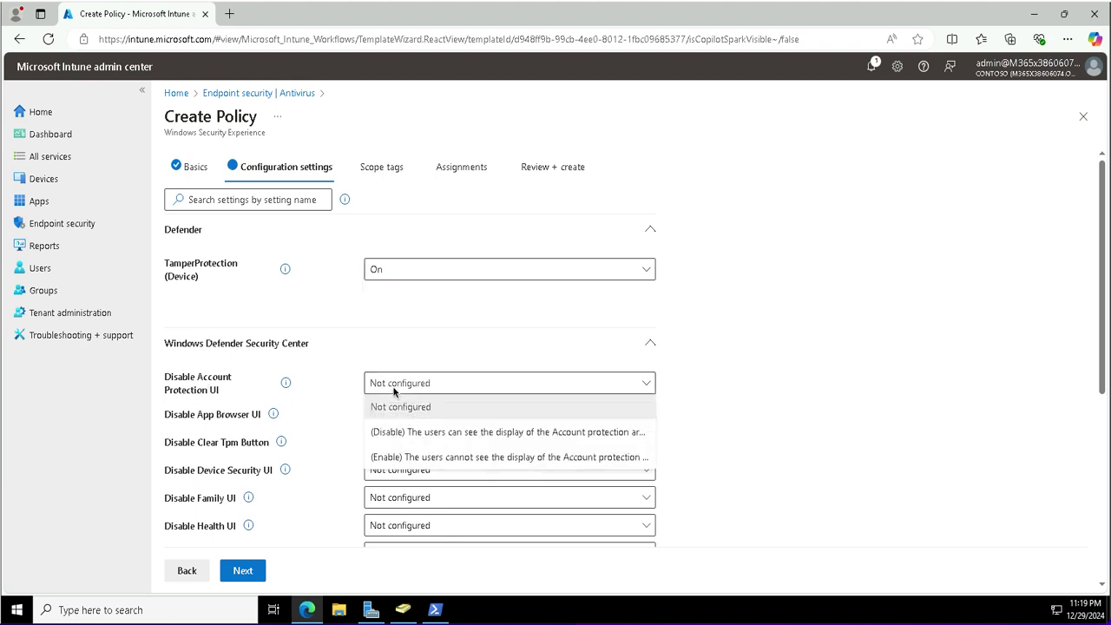
left_click(414, 458)
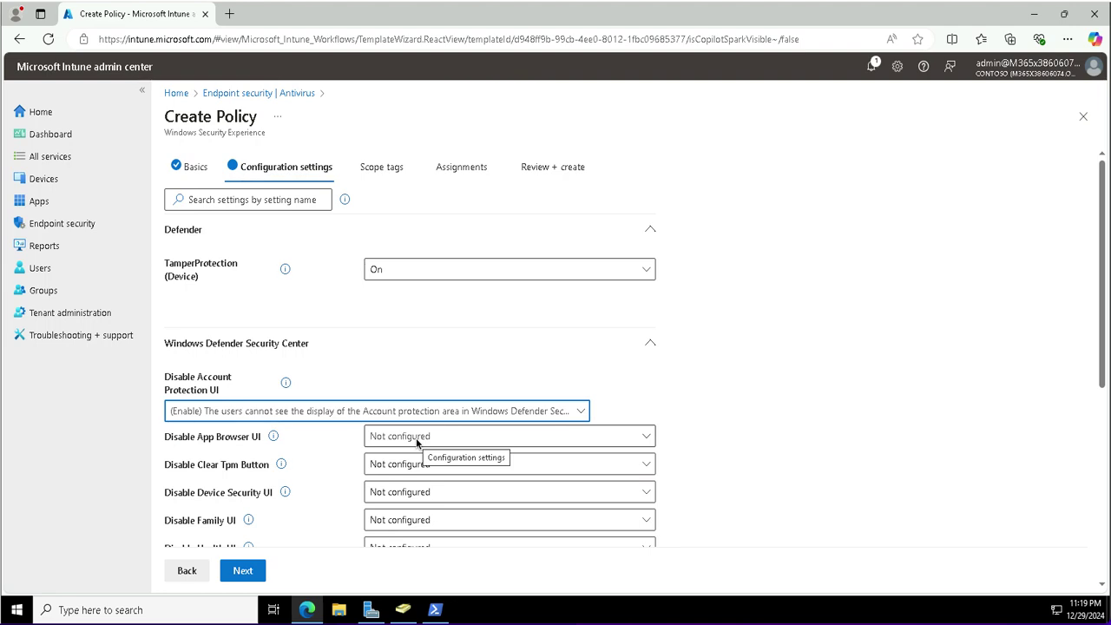
left_click(416, 438)
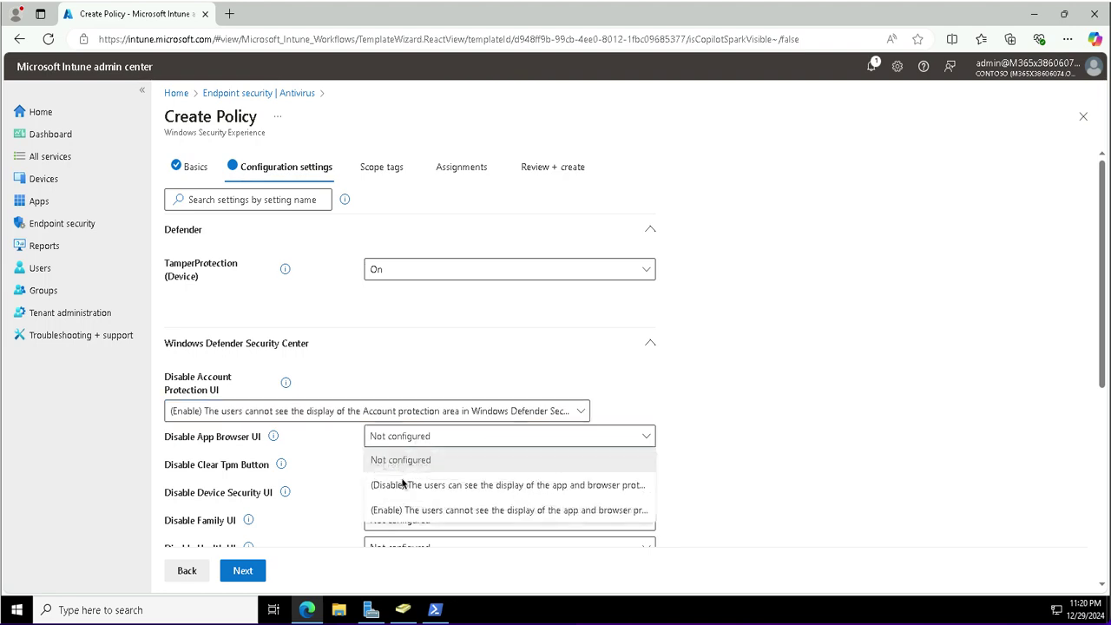
left_click(393, 510)
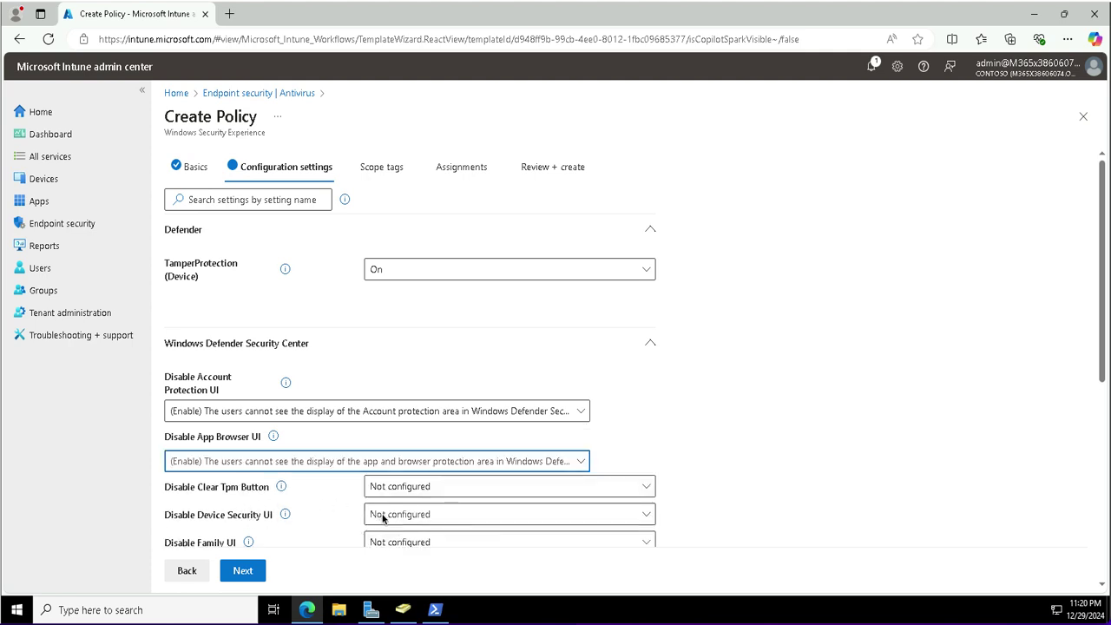
left_click(383, 517)
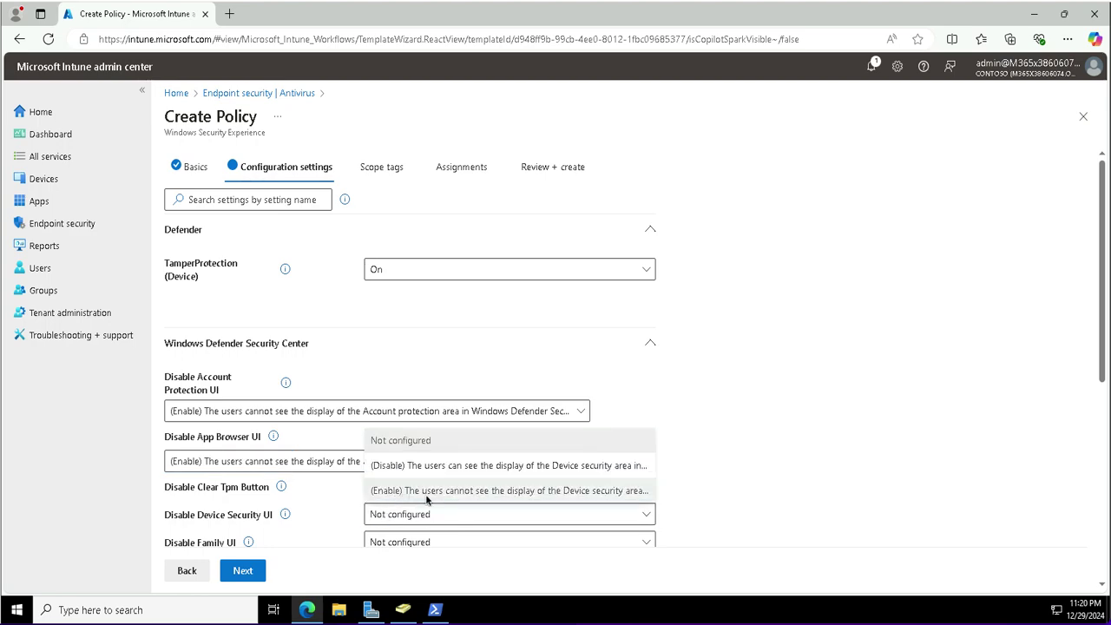
left_click(425, 493)
scroll(428, 501, "down", 4)
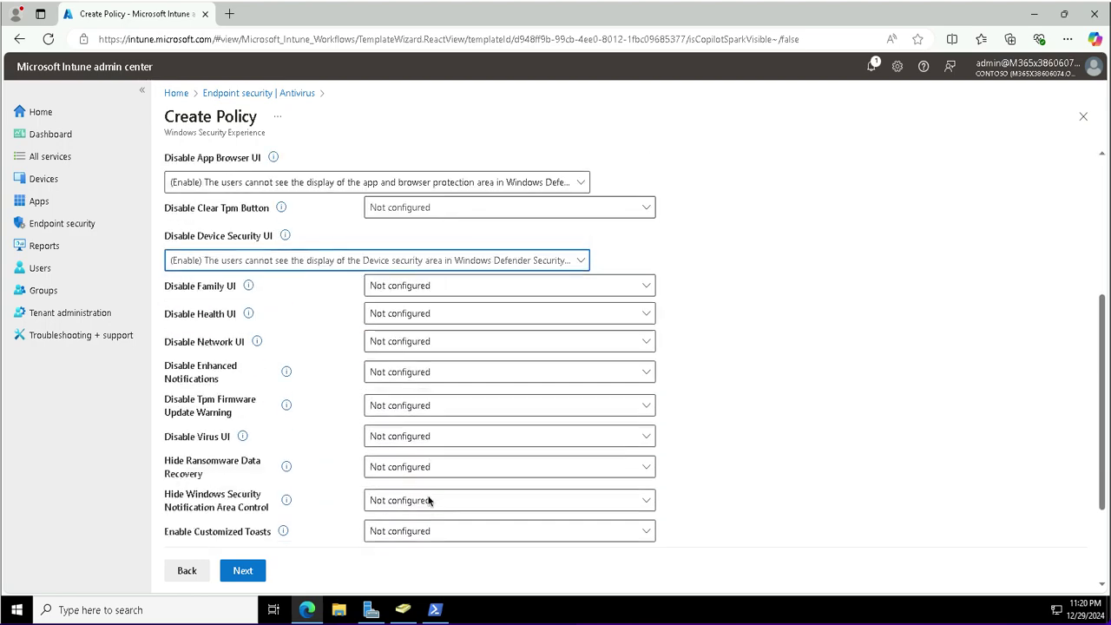
Set Disable Family UI and Disable Health UI to Enable.
scroll(428, 501, "up", 1)
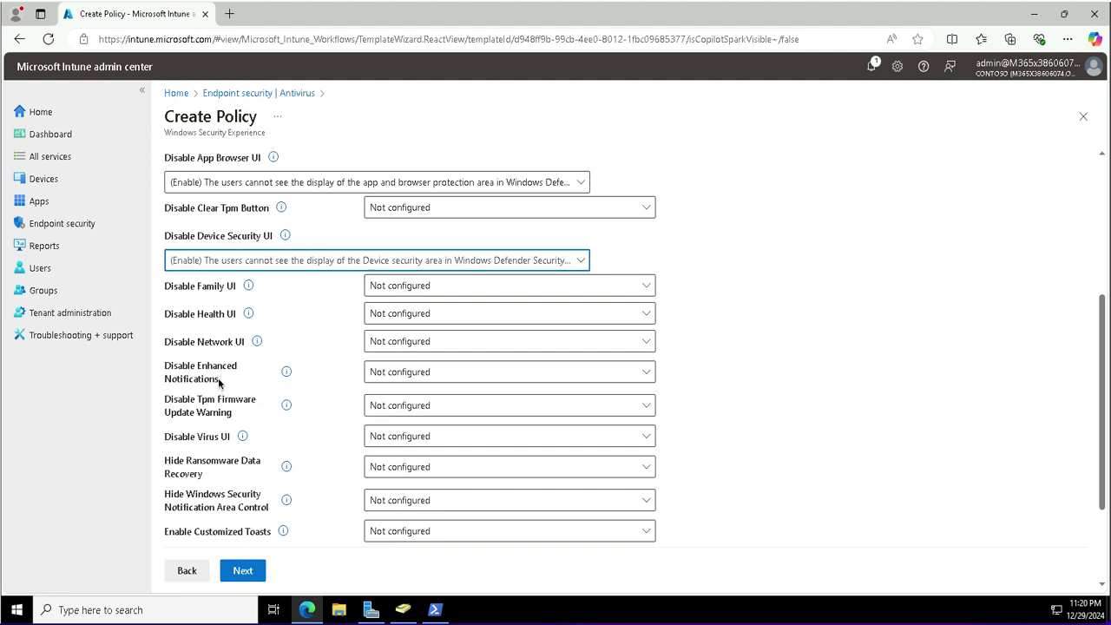
left_click(402, 291)
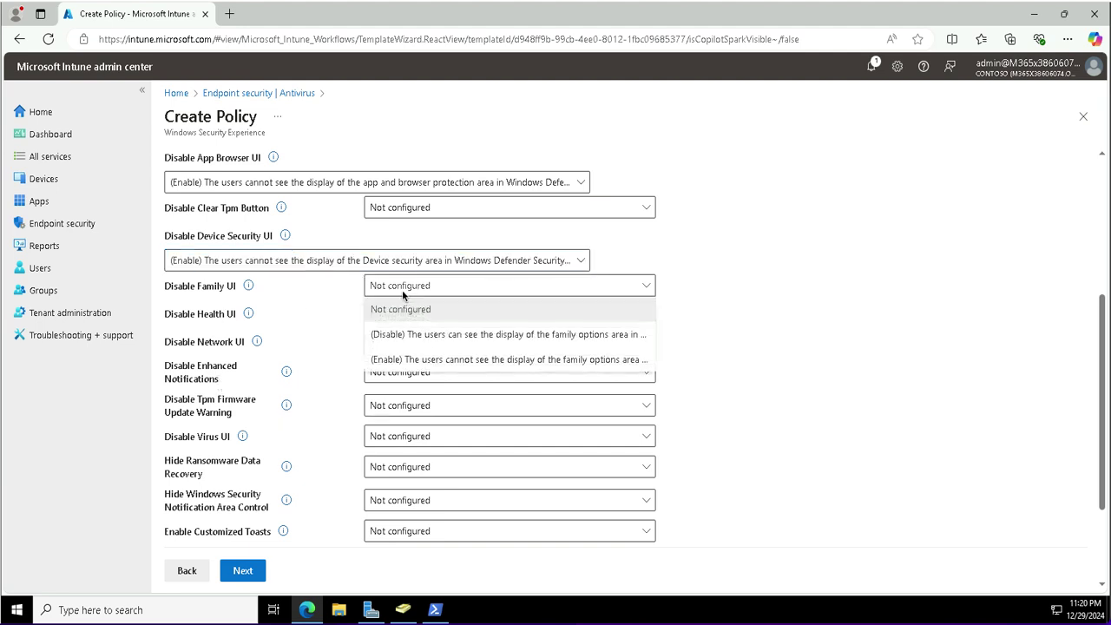
left_click(385, 359)
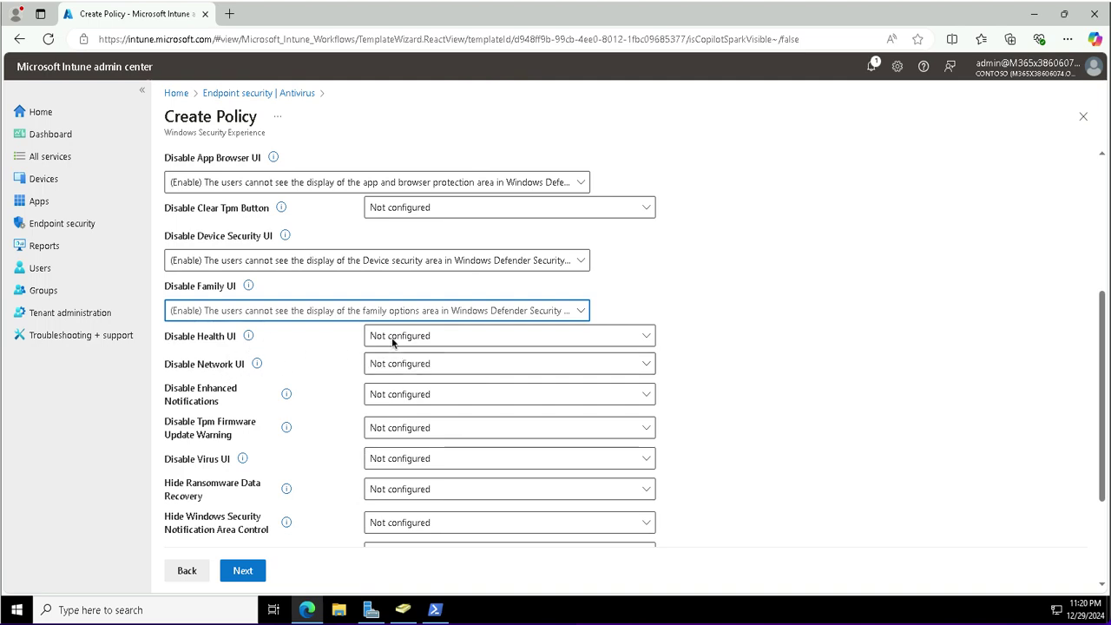
left_click(393, 339)
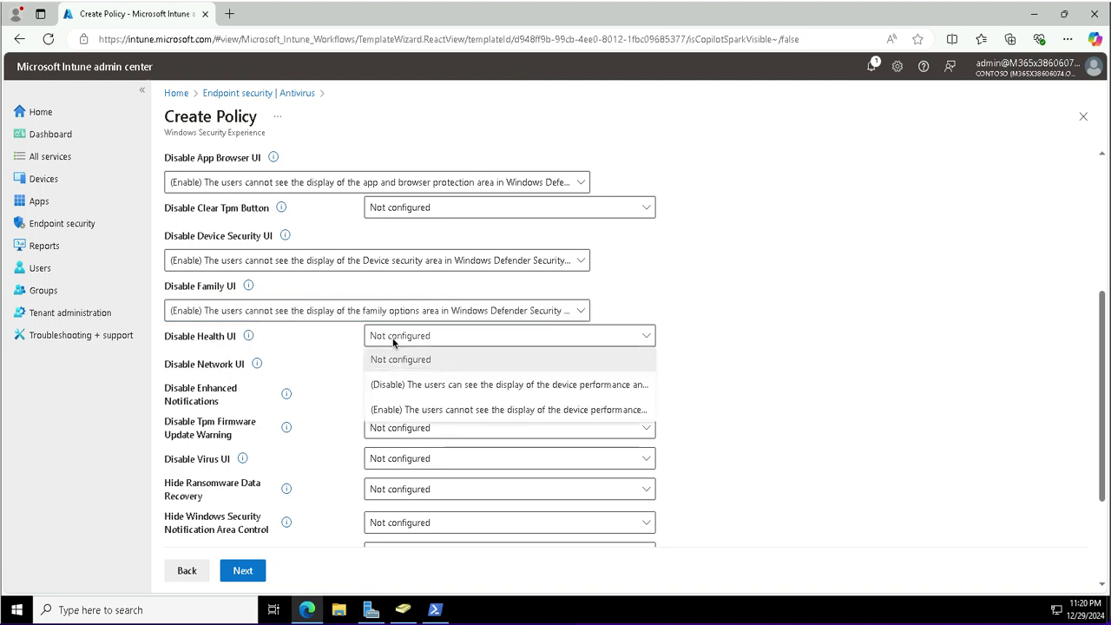
left_click(384, 410)
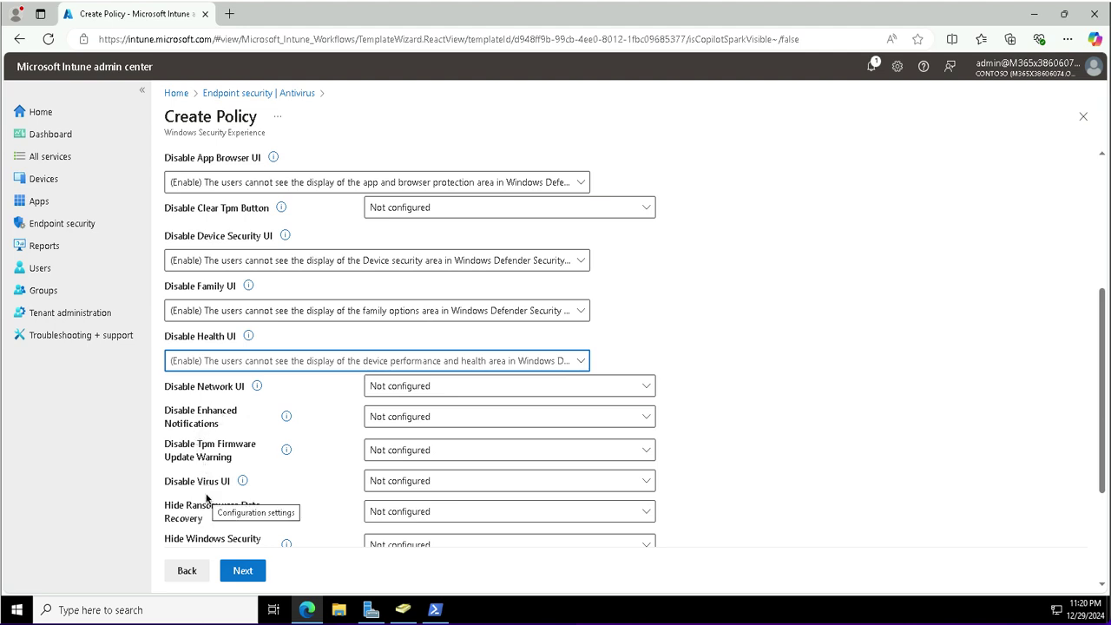
scroll(207, 498, "down", 1)
scroll(207, 498, "down", 1)
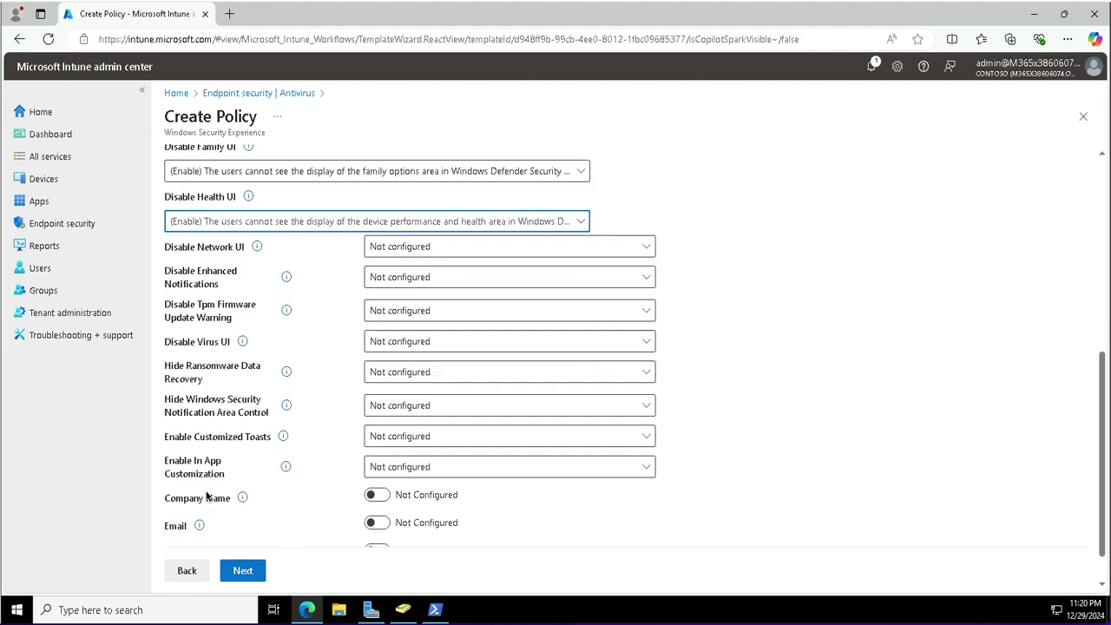
left_click(283, 437)
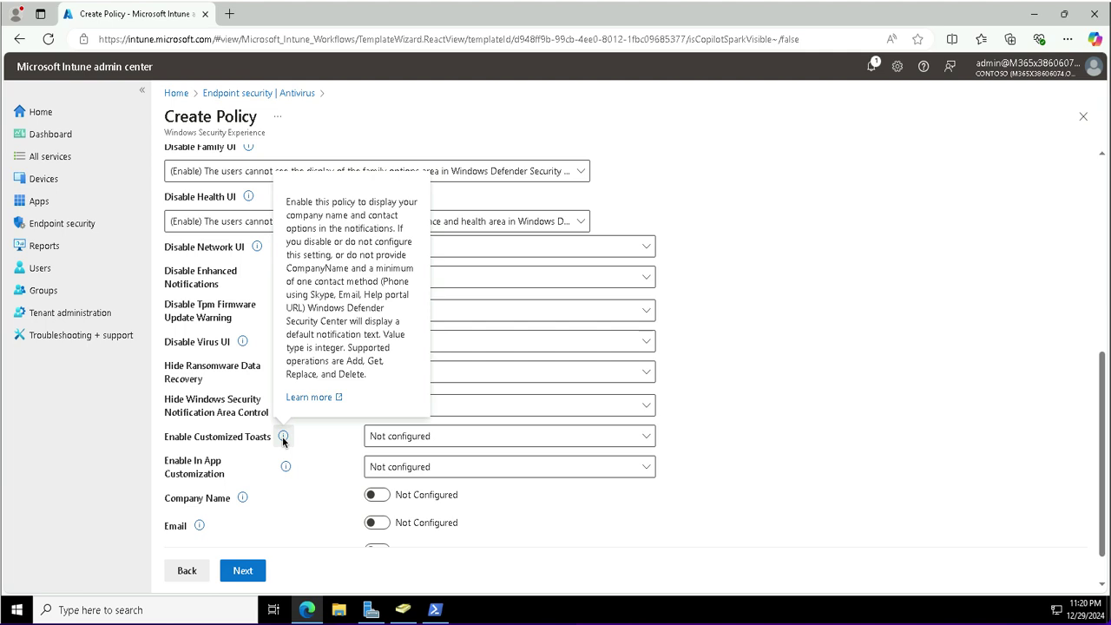
Set Enable Customized Toasts to Enable so notifications show company name and contacts.
left_click(406, 441)
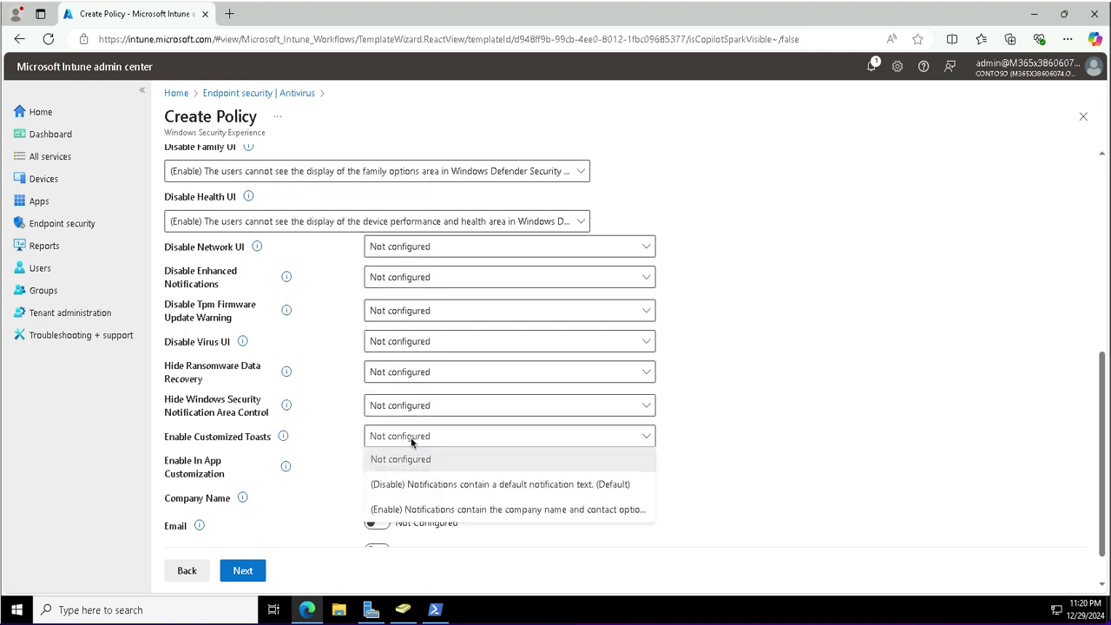
left_click(412, 443)
left_click(412, 441)
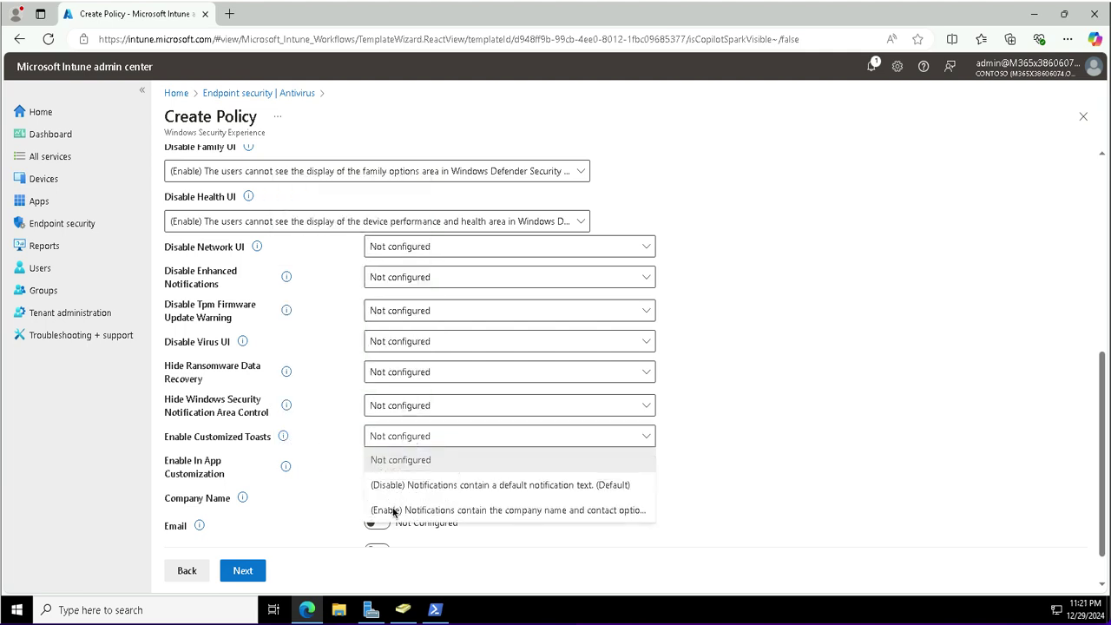
left_click(420, 510)
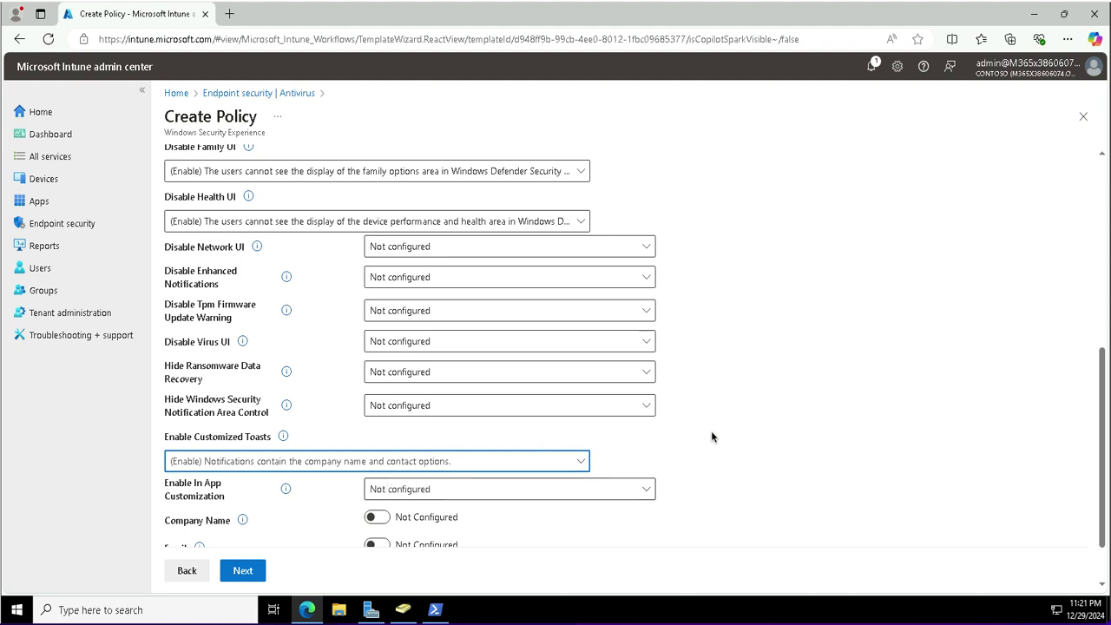
scroll(711, 432, "down", 2)
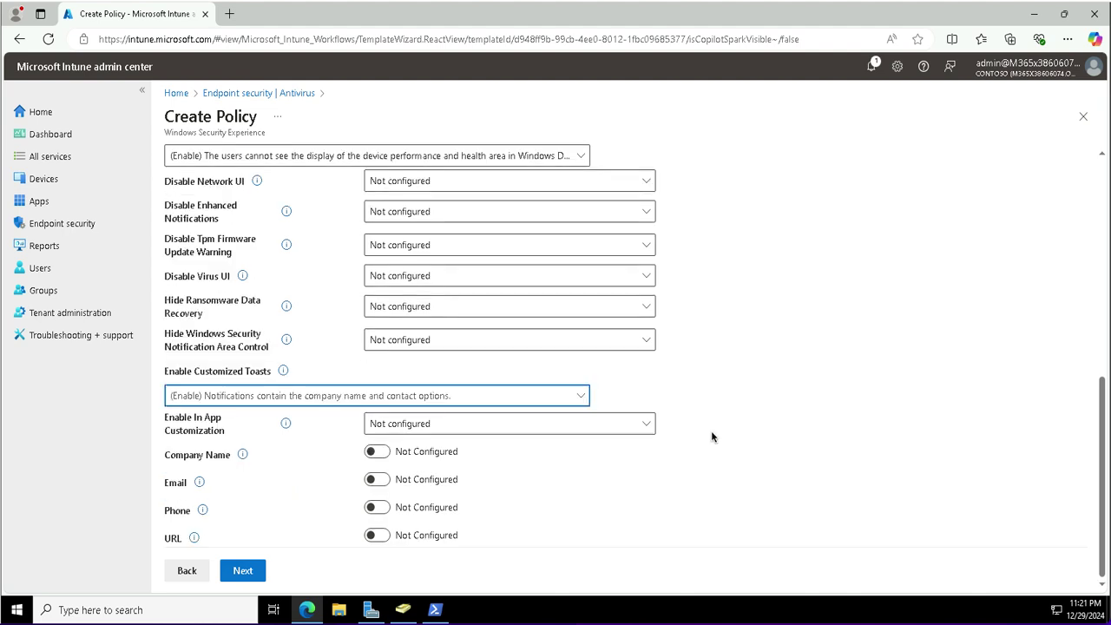
Configure the notification Company Name as 'Contoso IT'.
left_click(373, 452)
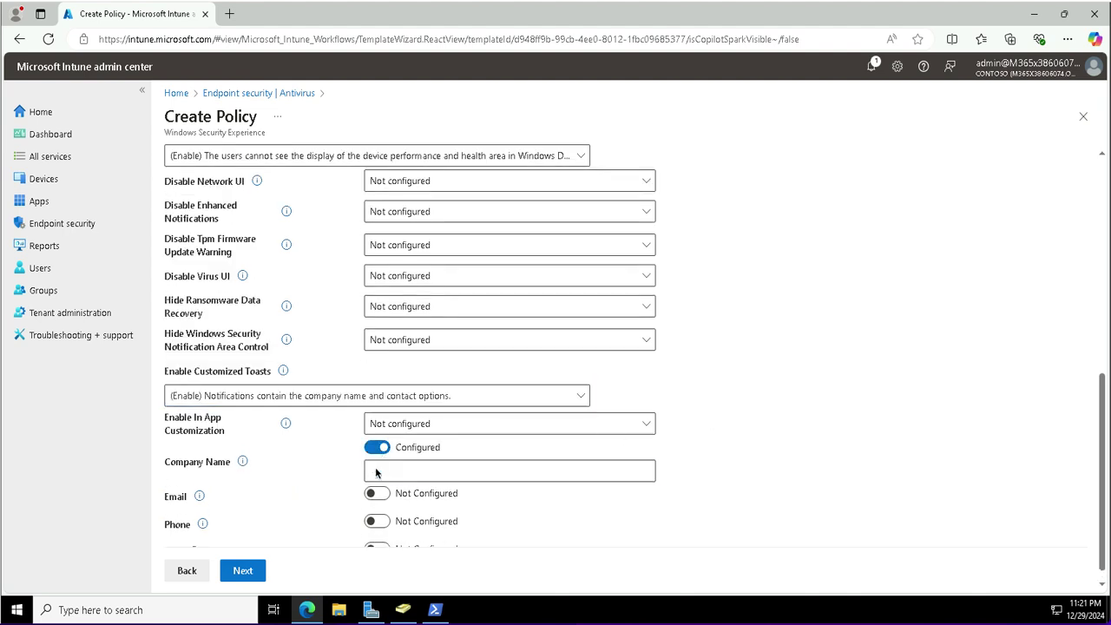
left_click(375, 471)
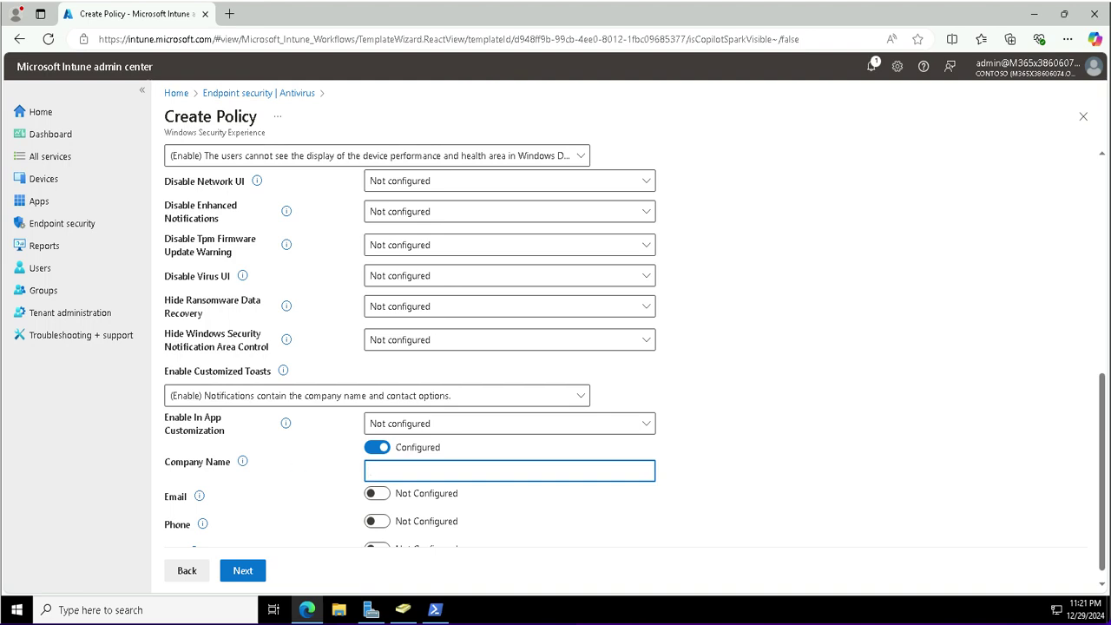
type("Contoso IT")
Configure the Phone setting and enter the contact phone number.
left_click(384, 523)
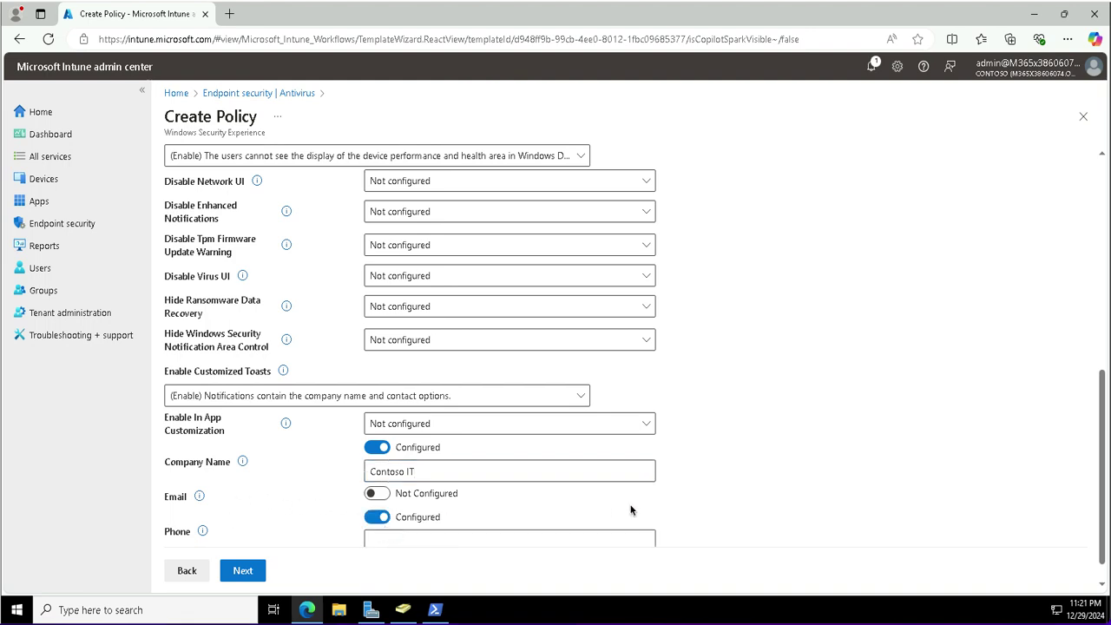
scroll(674, 495, "down", 1)
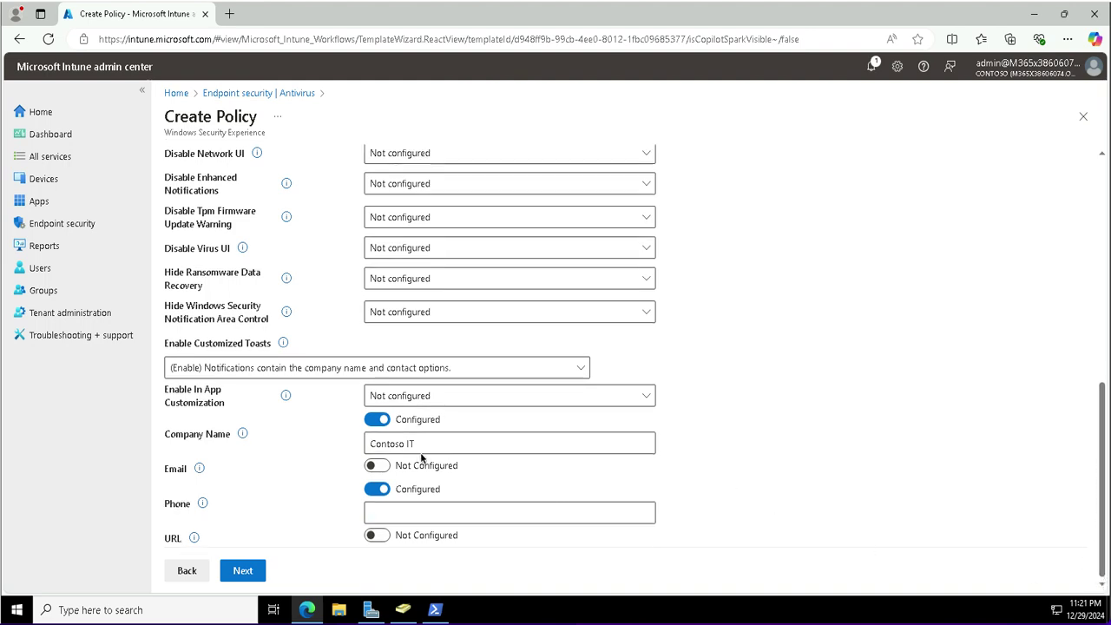
left_click(402, 518)
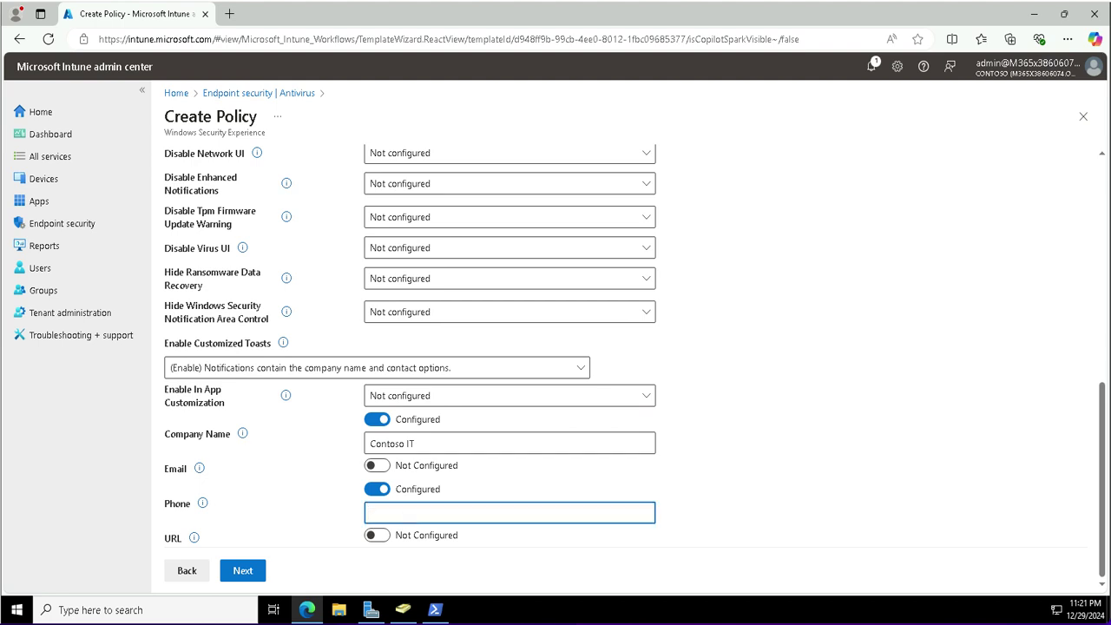
type("555-1234")
Keep the Default scope tag and advance to the Assignments group search.
left_click(243, 571)
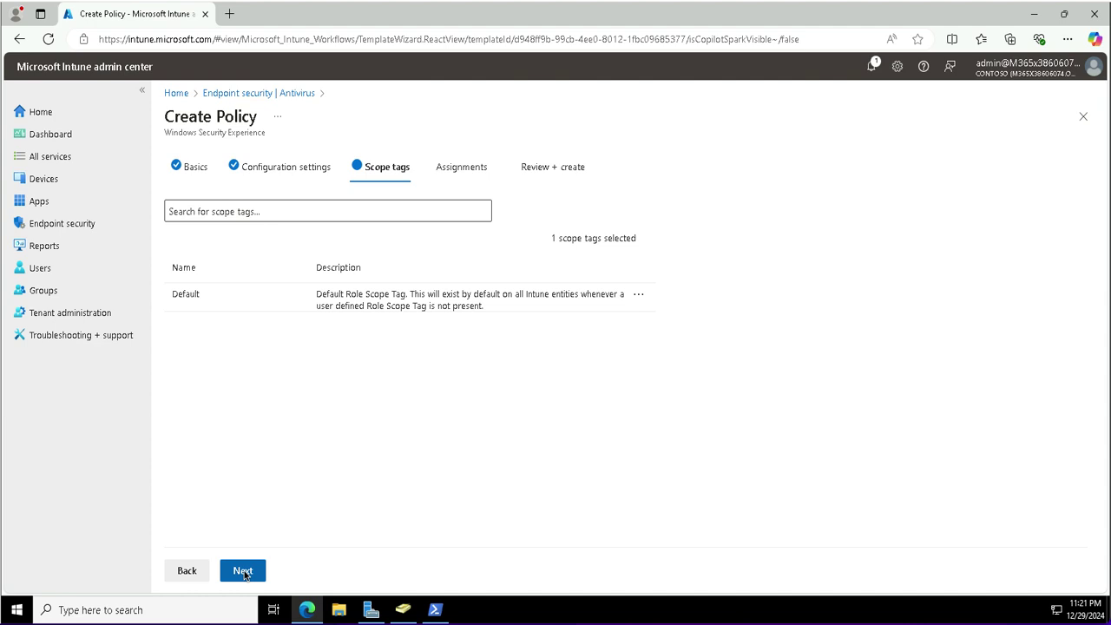
left_click(243, 571)
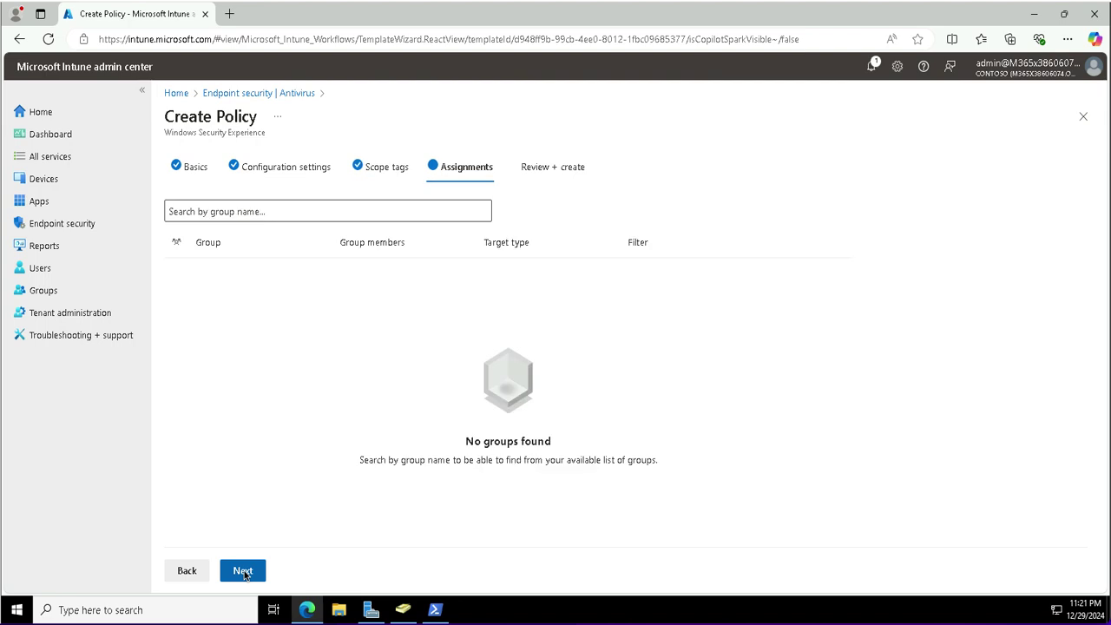
left_click(210, 216)
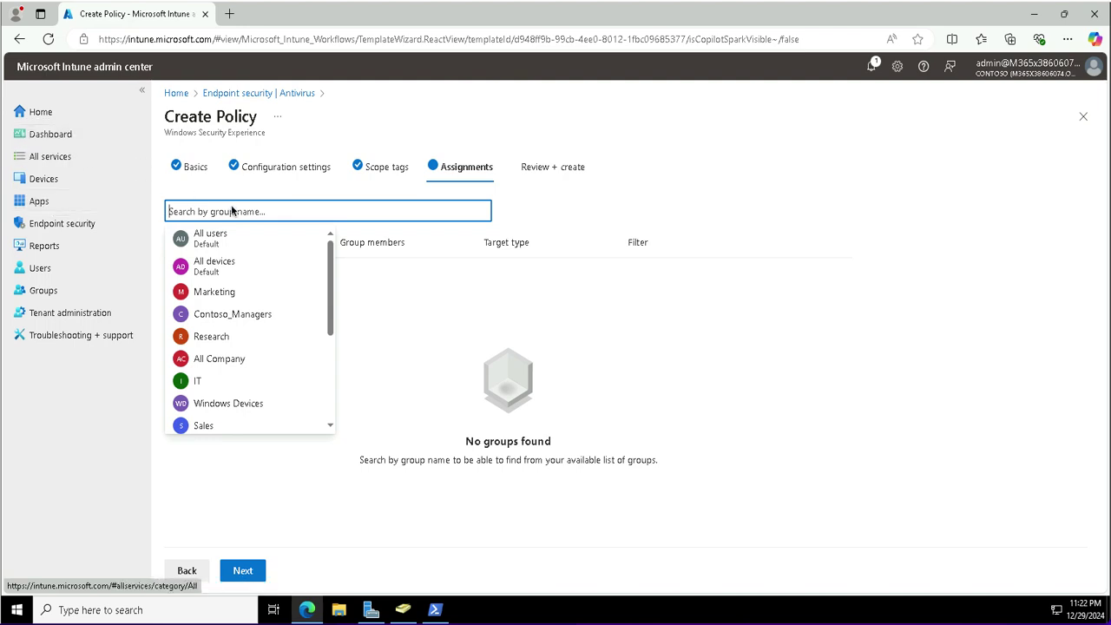
Search 'developer' and include the Contoso Developer devices group in the assignment.
type("developers")
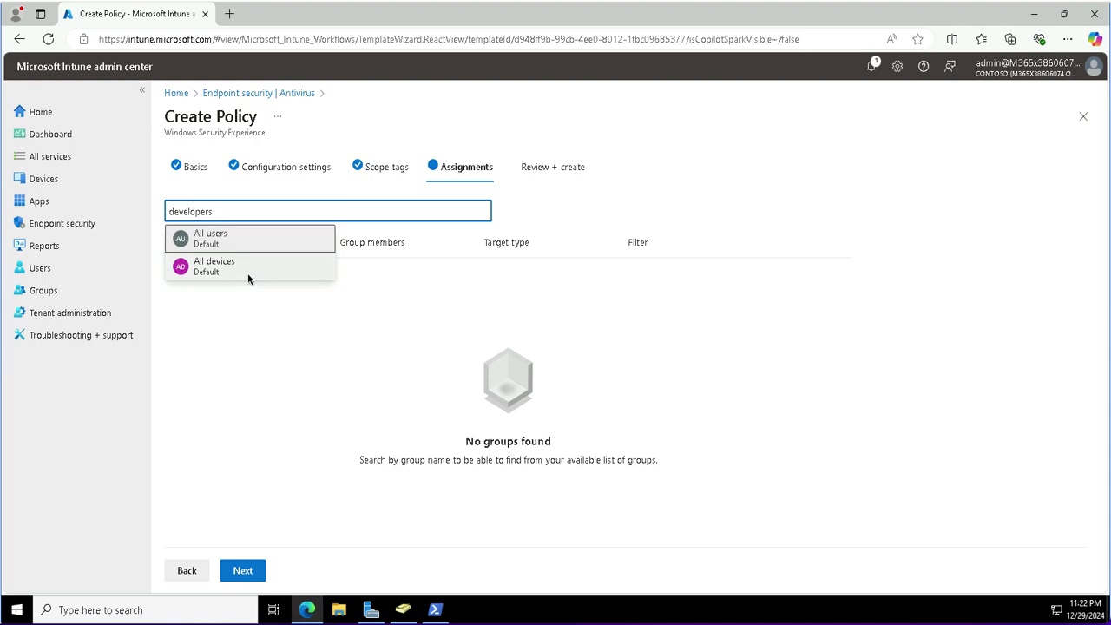
key("BackSpace")
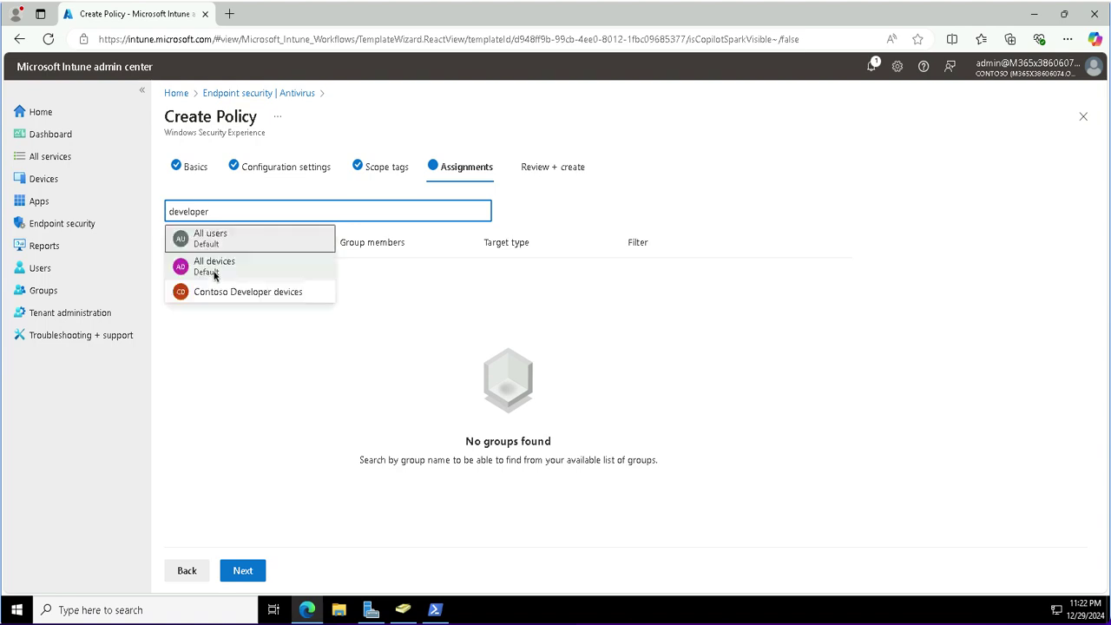
left_click(216, 299)
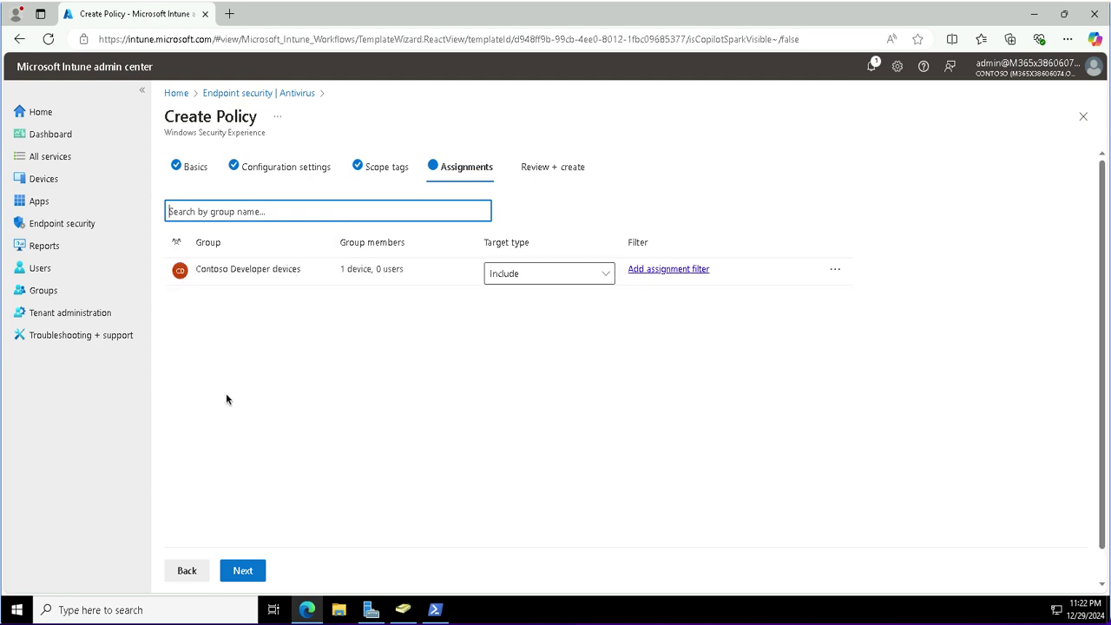
left_click(238, 574)
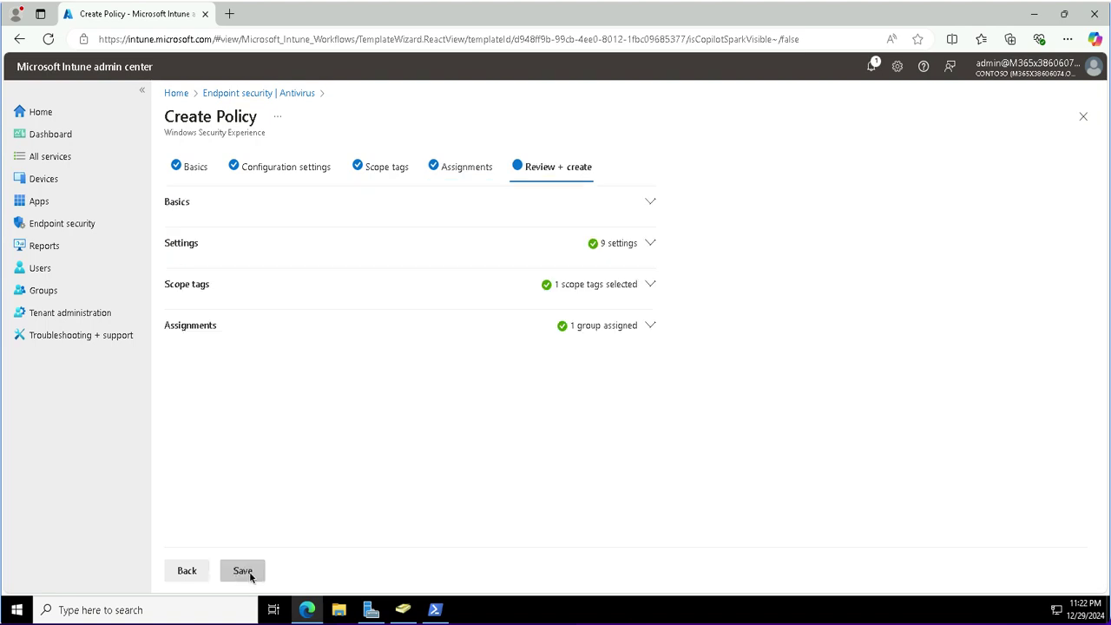
Save the Windows Security Settings policy from Review + create.
left_click(250, 575)
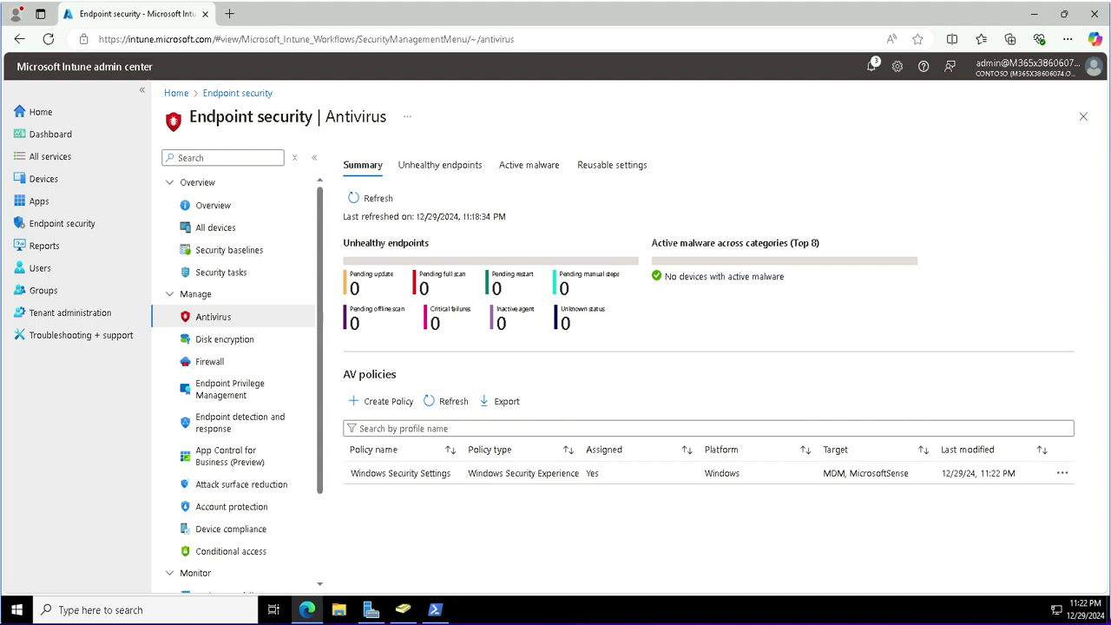
left_click(389, 407)
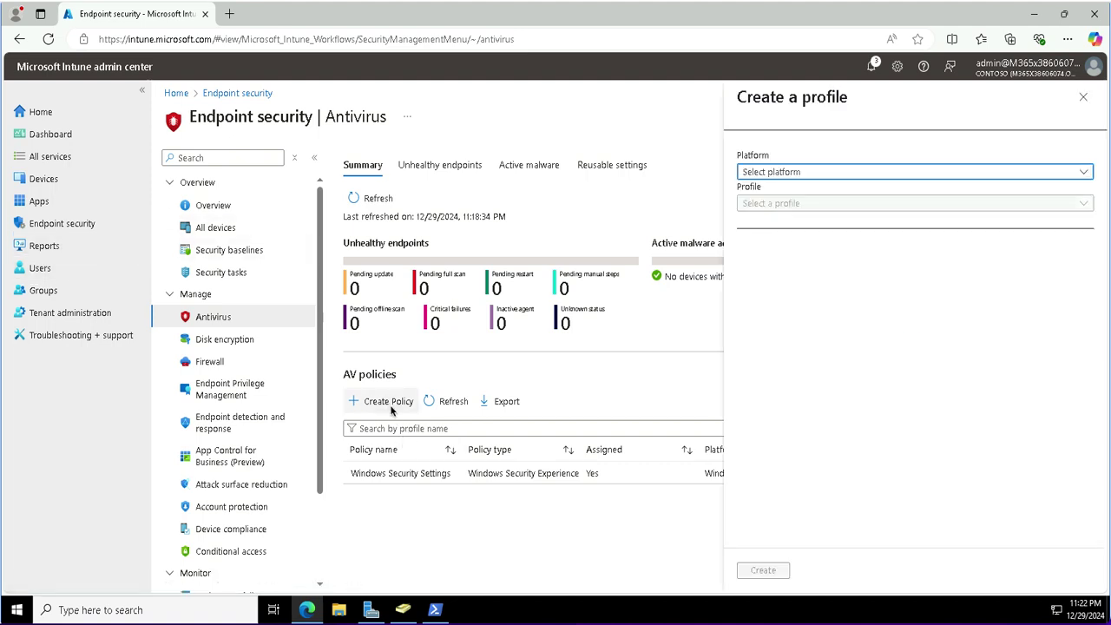
Create a new policy with platform Windows and profile Microsoft Defender Antivirus.
left_click(786, 178)
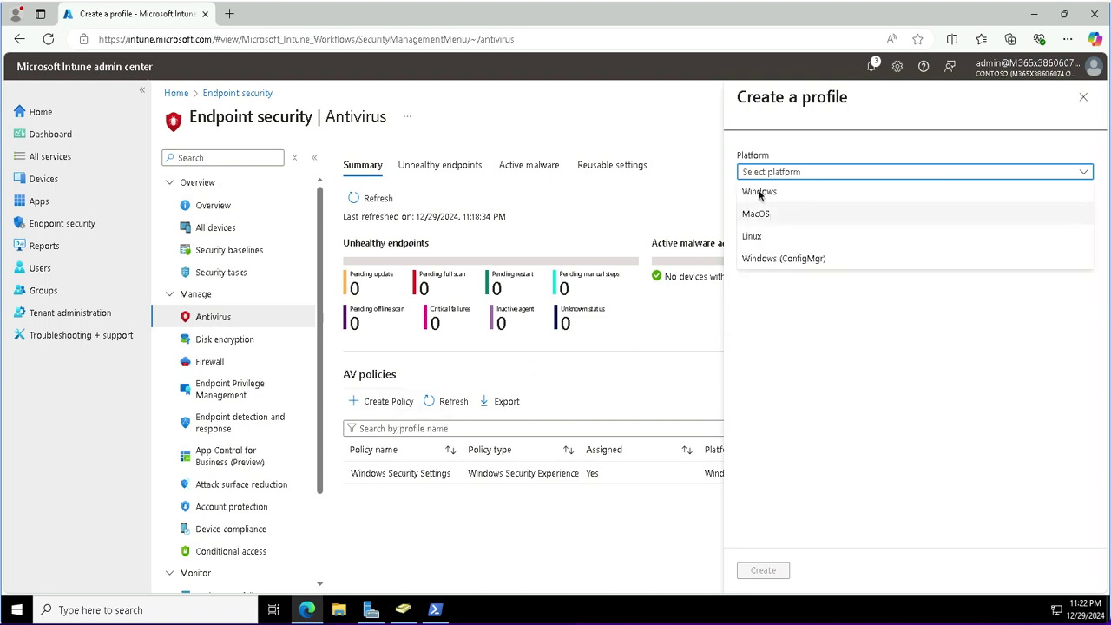
left_click(760, 192)
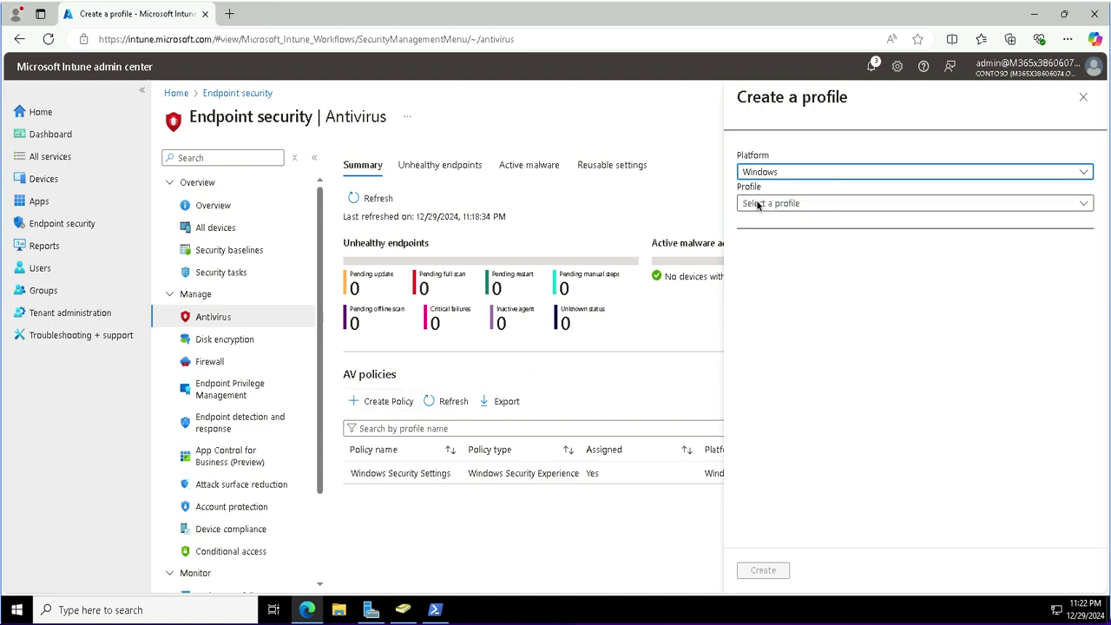
left_click(758, 205)
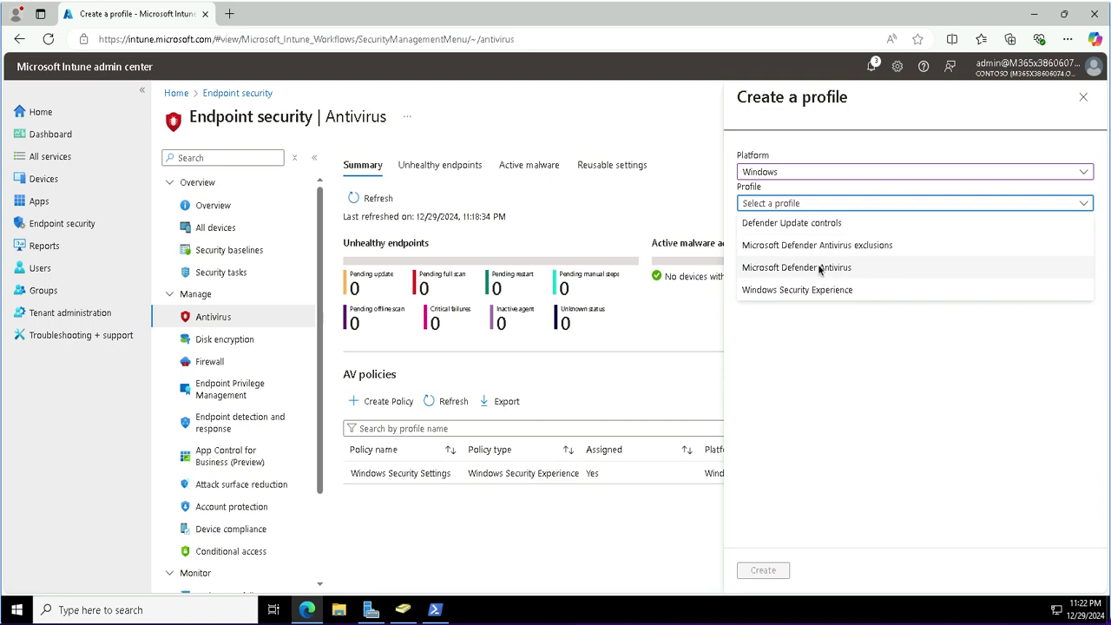
left_click(819, 269)
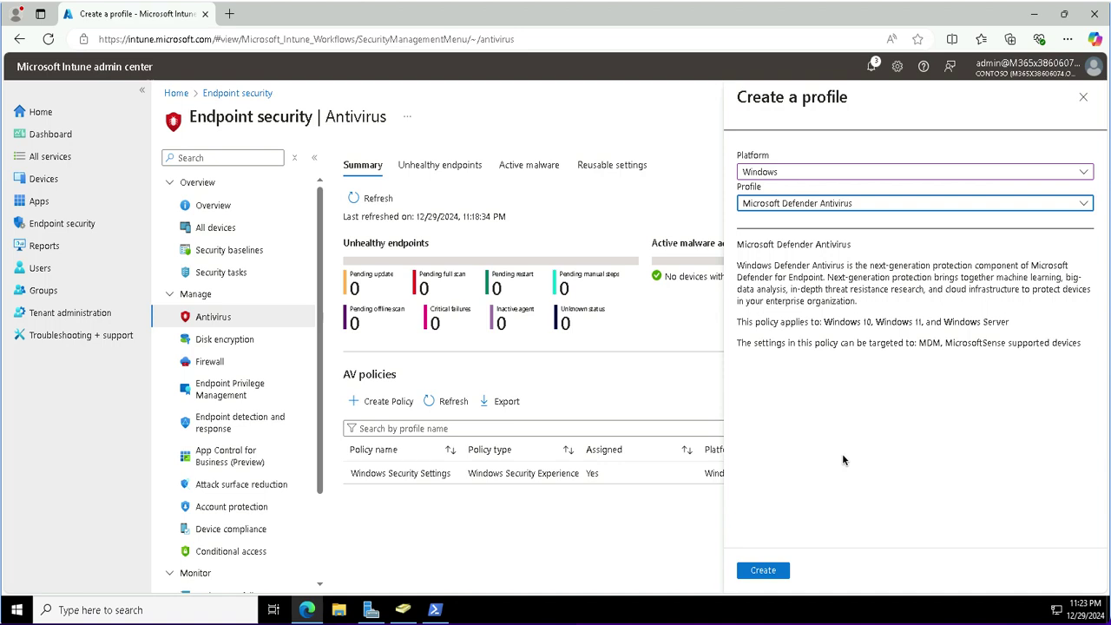
left_click(762, 570)
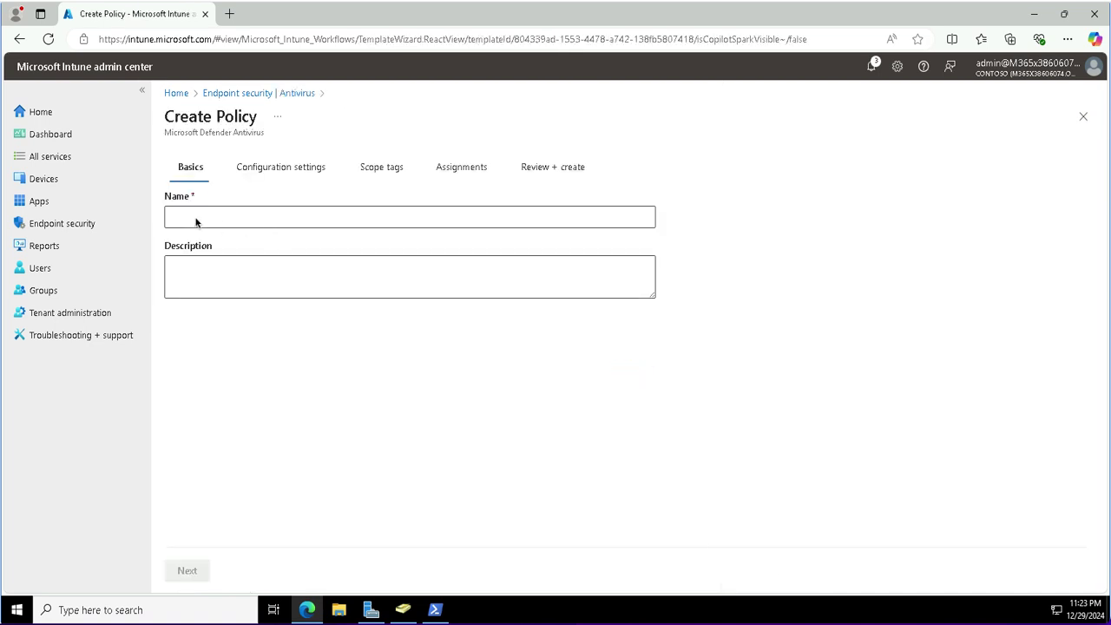
Name the policy 'Microsoft Defender Antivirus Settings' and continue to Configuration settings.
left_click(195, 222)
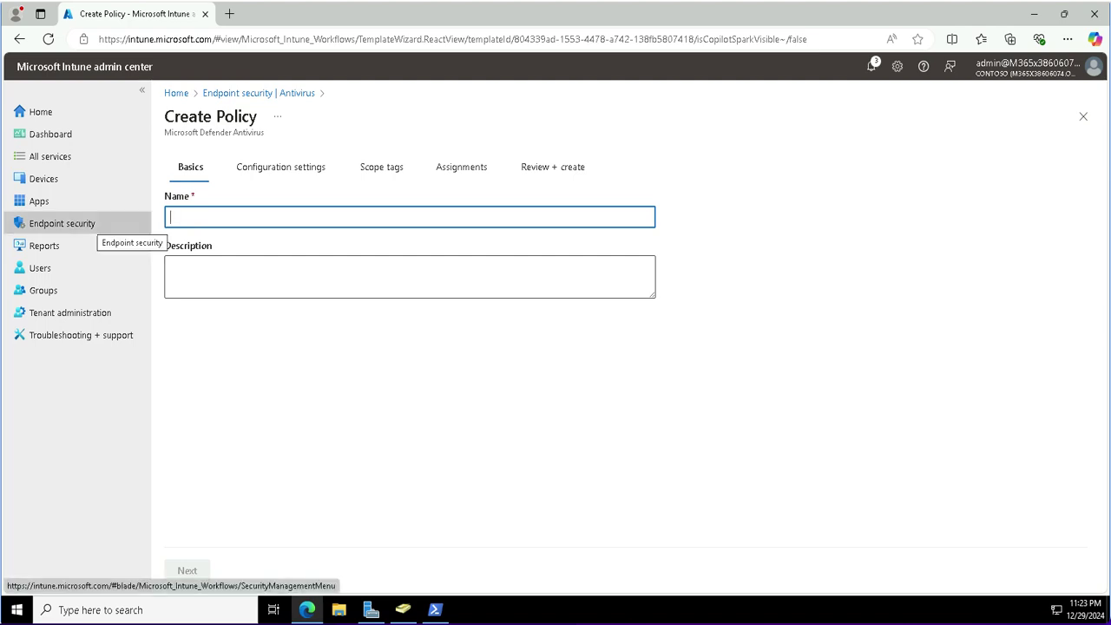
type("Microsoft Defend")
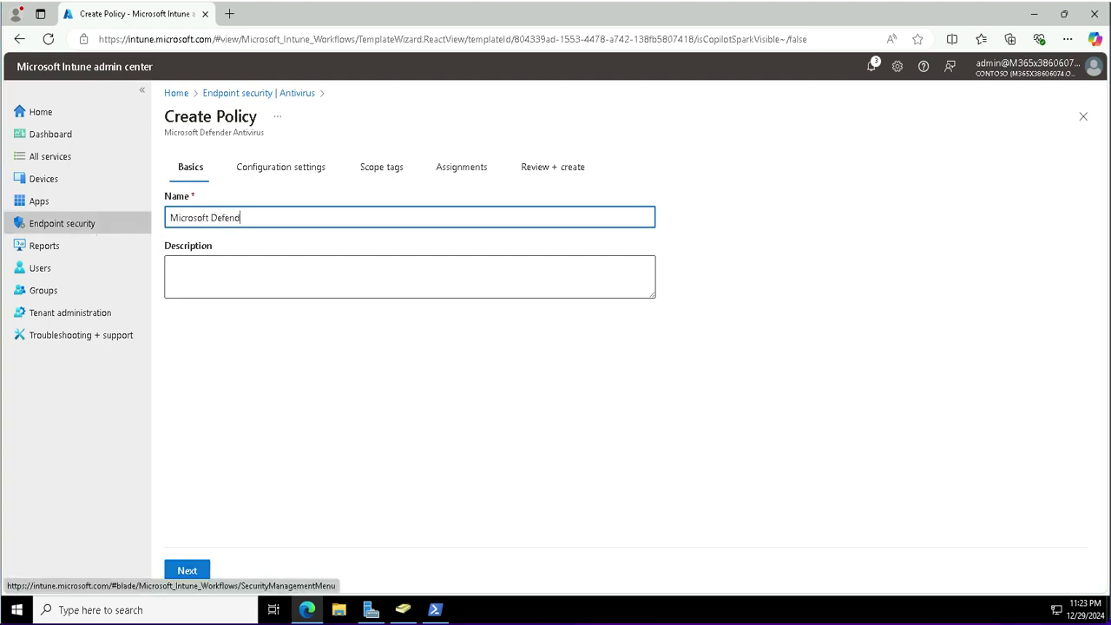
type("er Antivirus Settings")
left_click(187, 571)
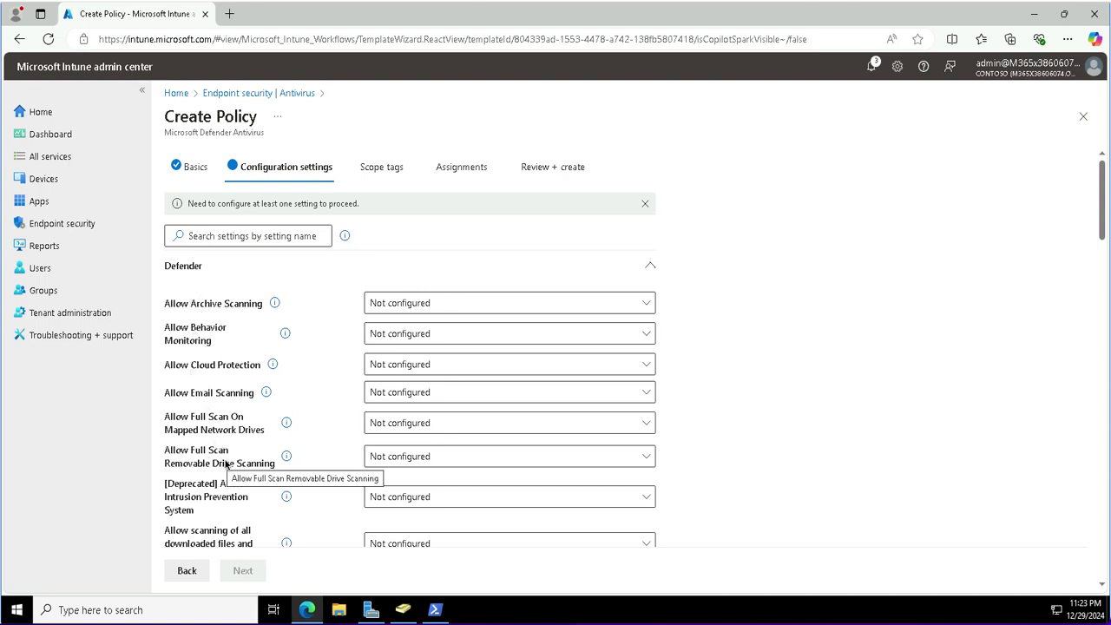
scroll(224, 465, "down", 2)
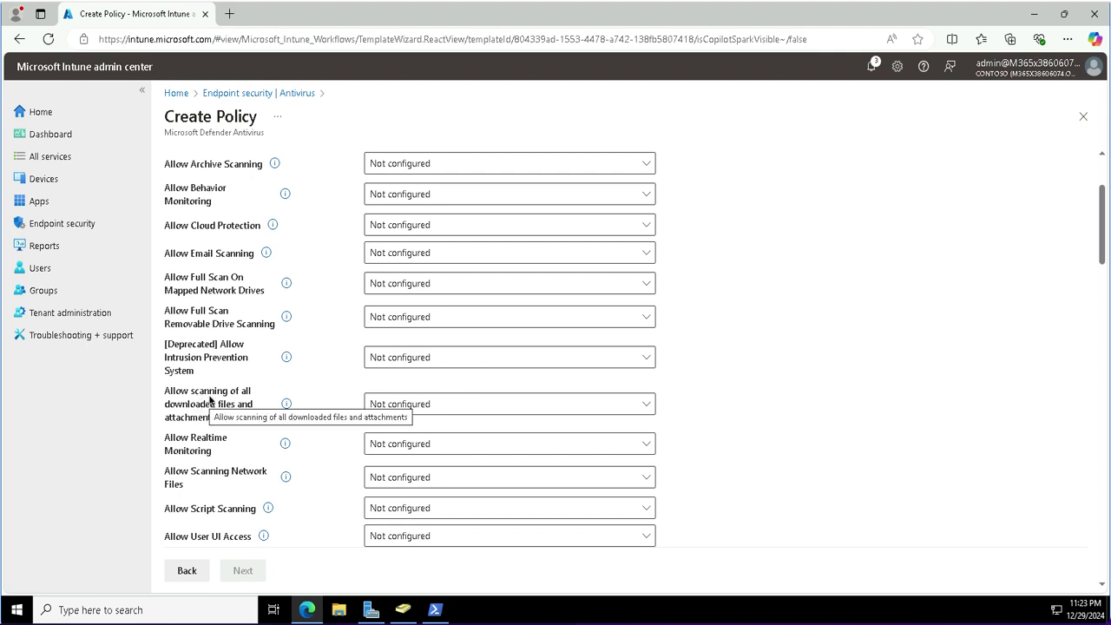
Allow scanning of all downloaded files and attachments, and set Allow Realtime Monitoring to Allowed.
left_click(402, 407)
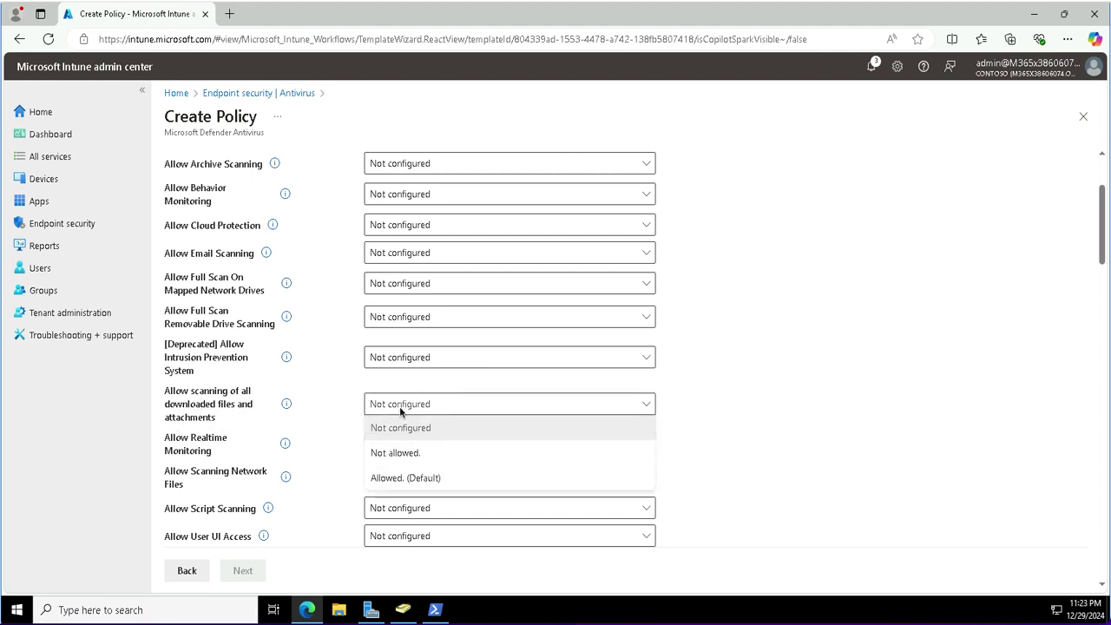
left_click(390, 478)
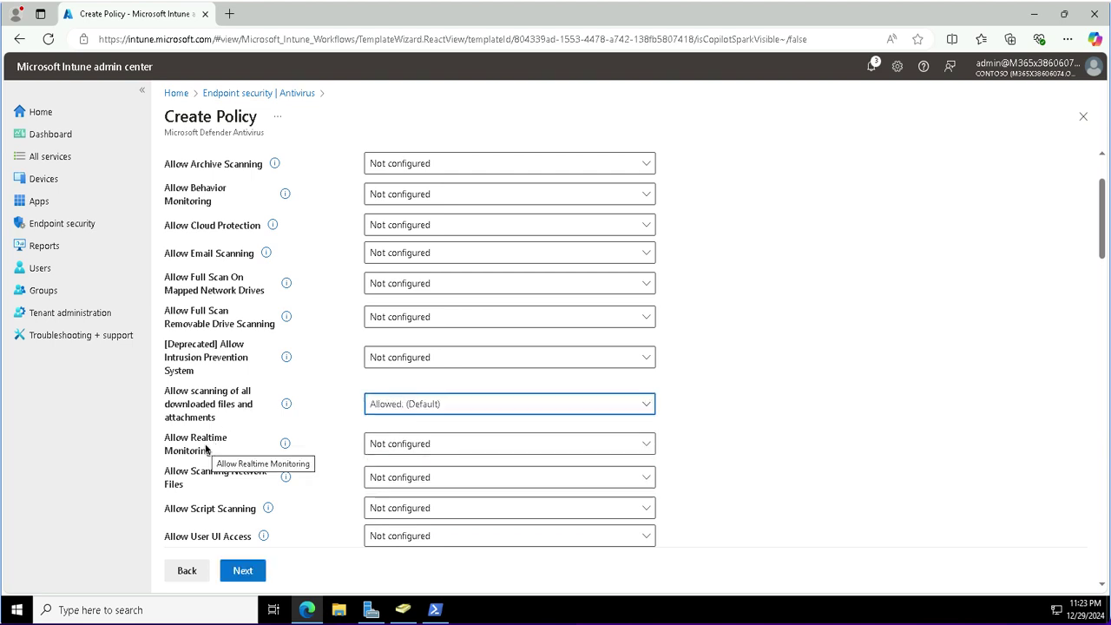
left_click(413, 448)
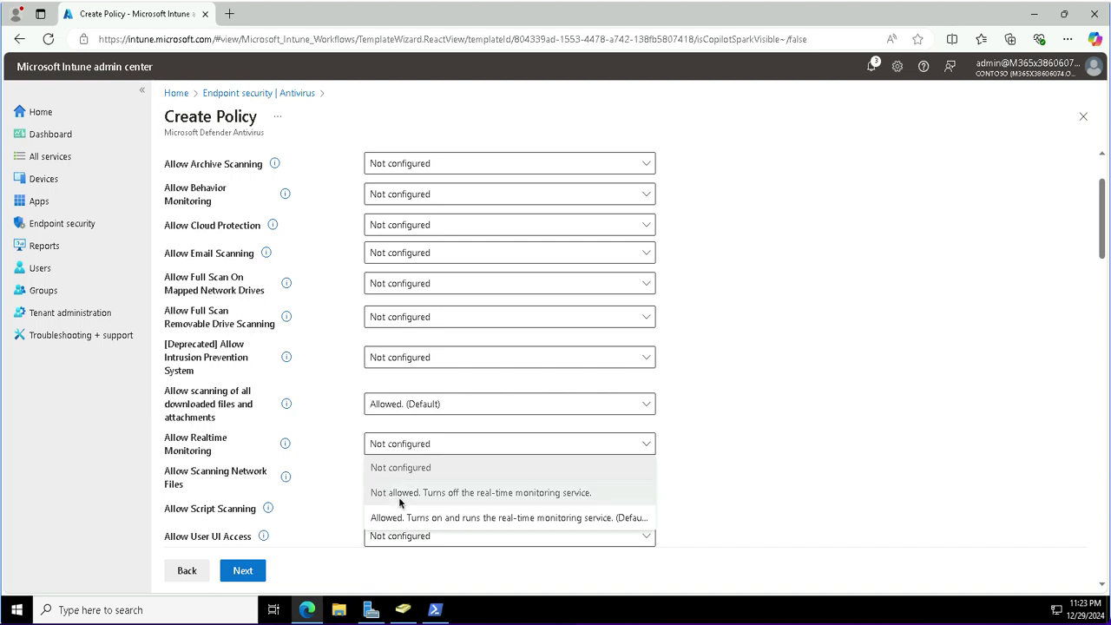
left_click(392, 518)
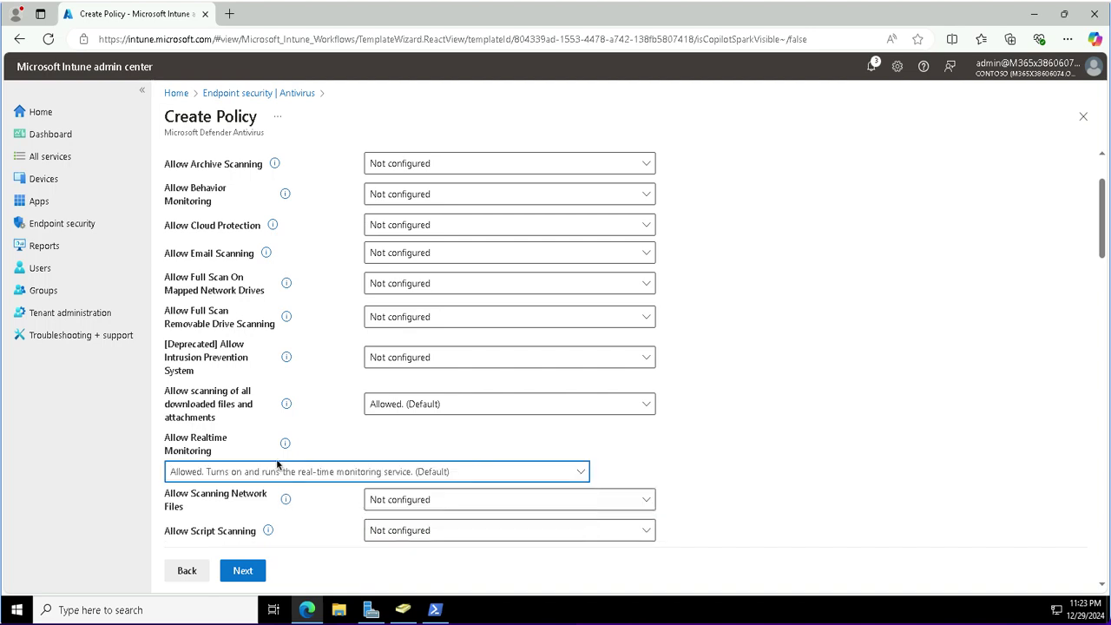
scroll(280, 449, "down", 3)
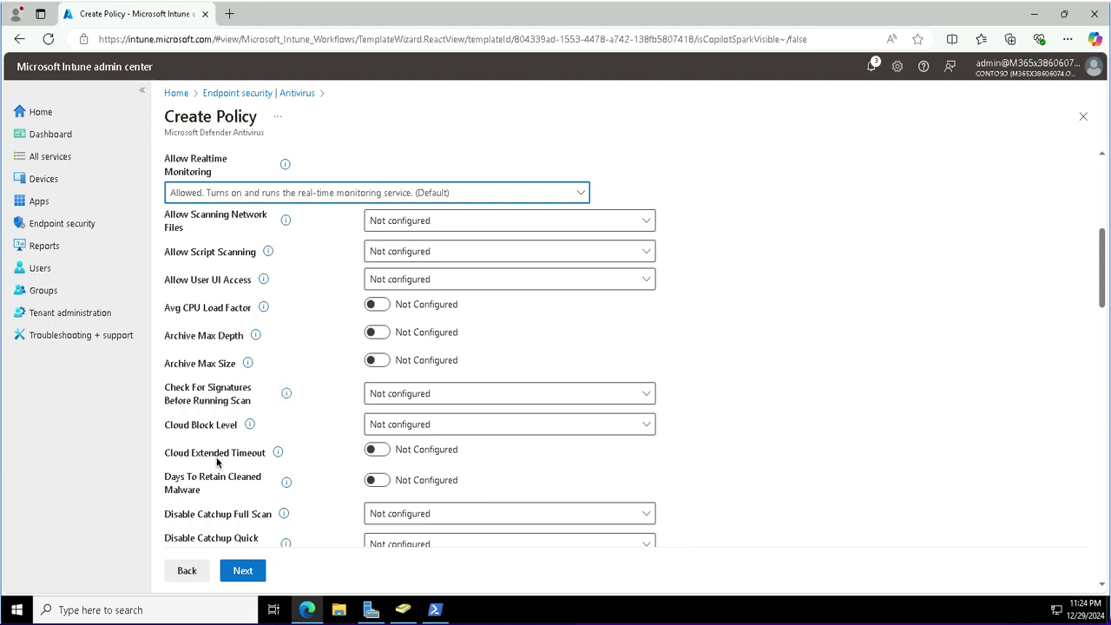
scroll(217, 462, "down", 2)
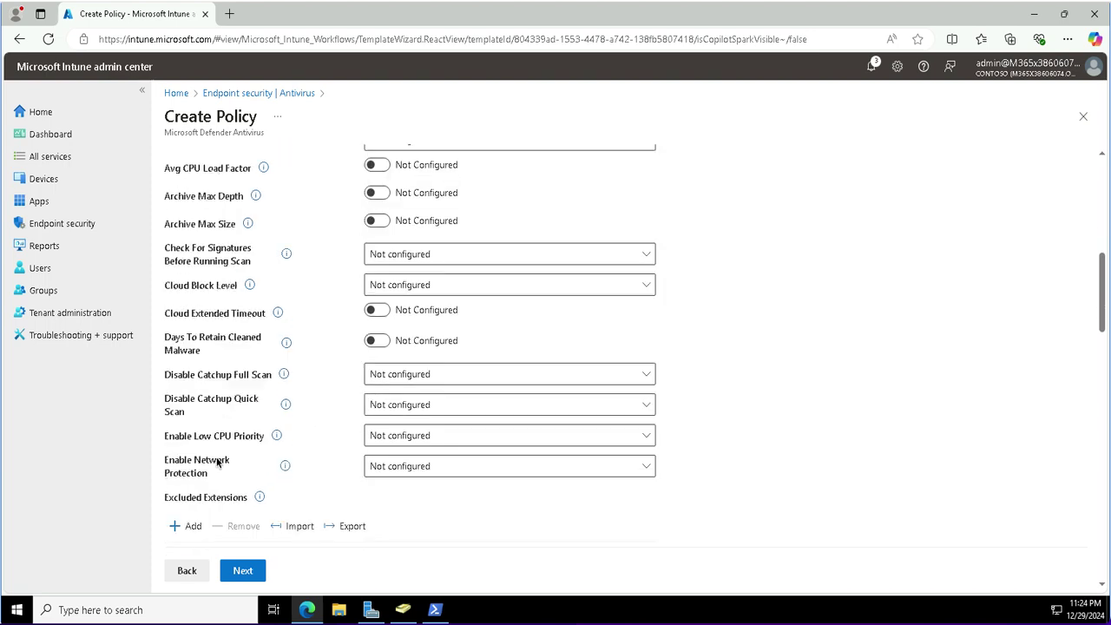
scroll(217, 462, "up", 3)
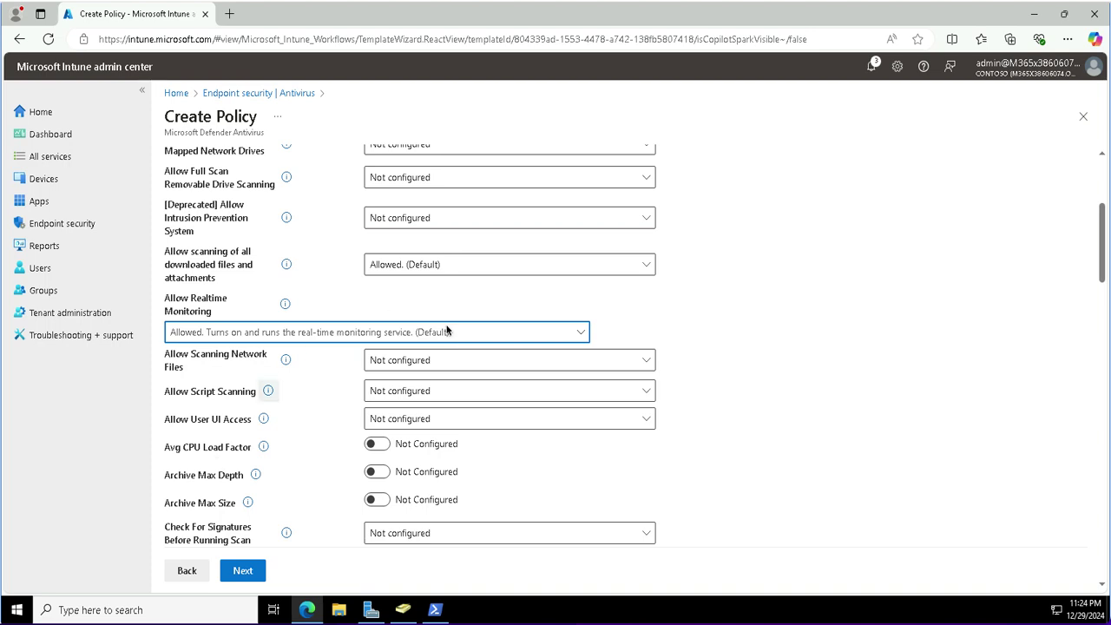
left_click(581, 335)
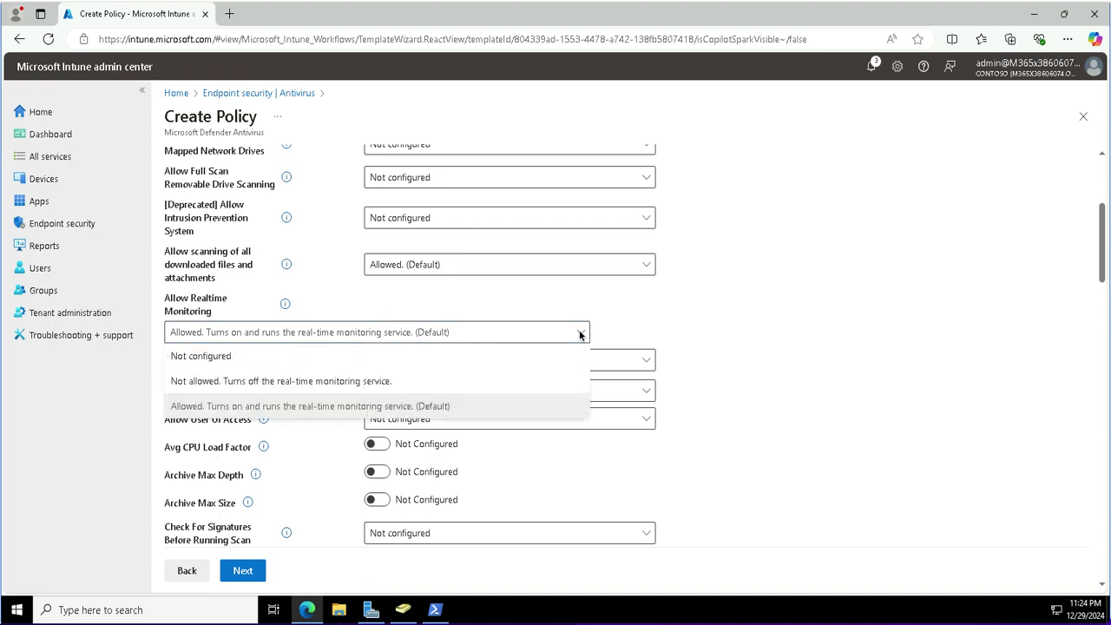
left_click(581, 335)
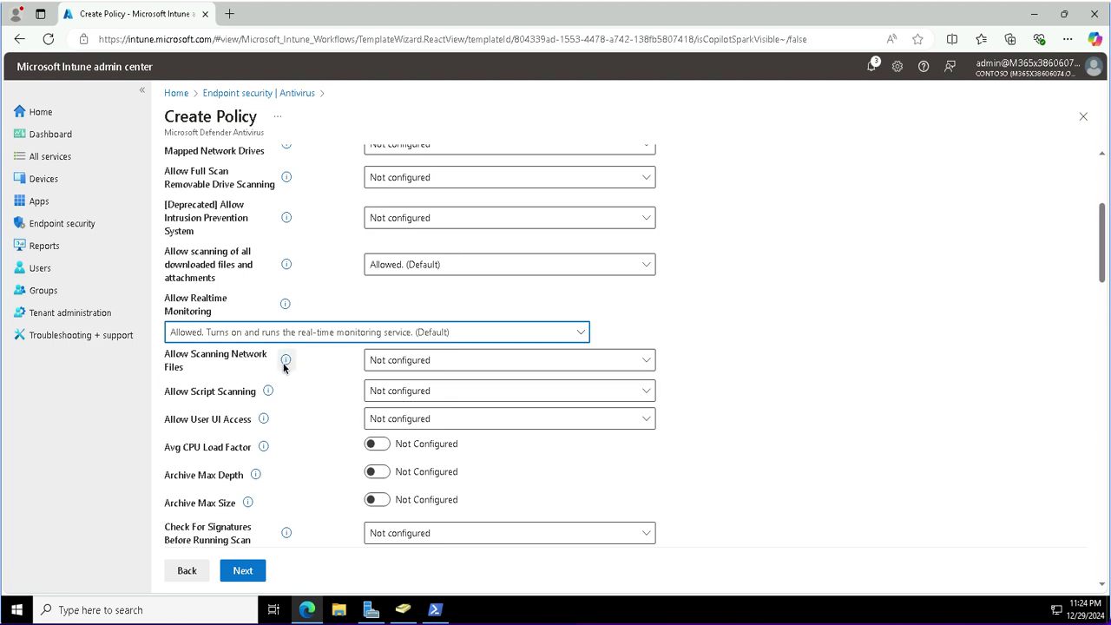
Enable Check For Signatures Before Running Scan and configure Days To Retain Cleaned Malware as 60.
left_click(377, 531)
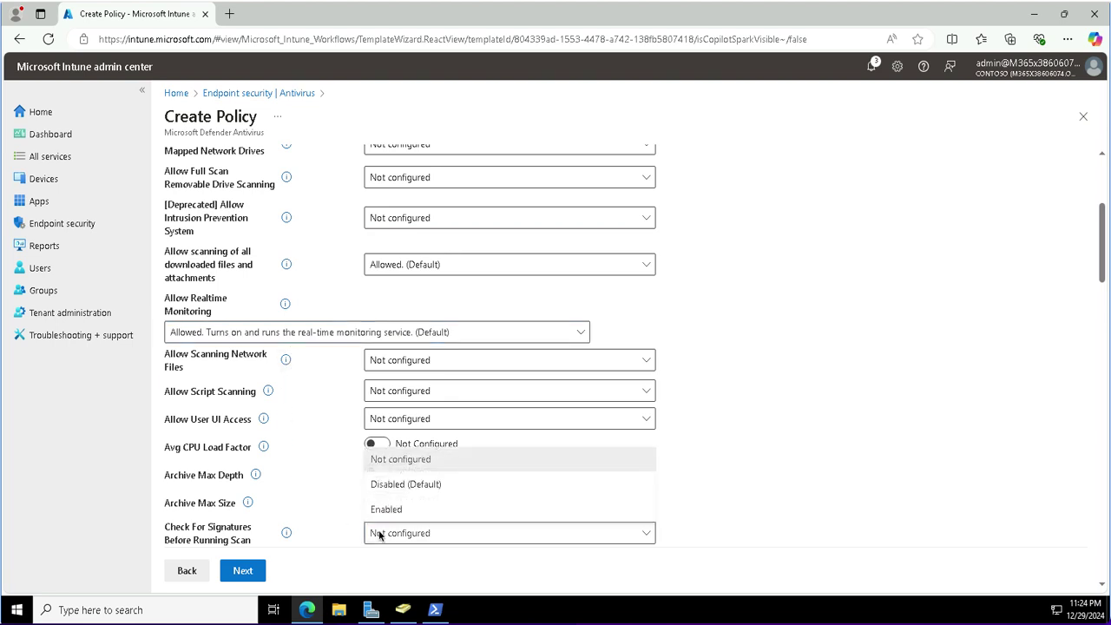
left_click(437, 513)
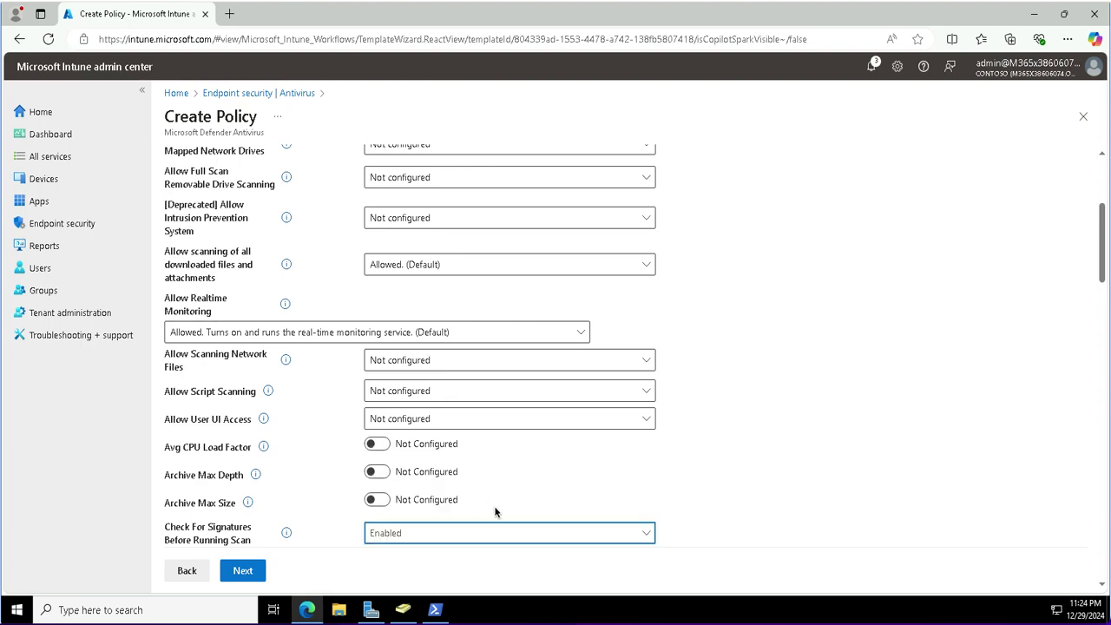
scroll(694, 502, "down", 5)
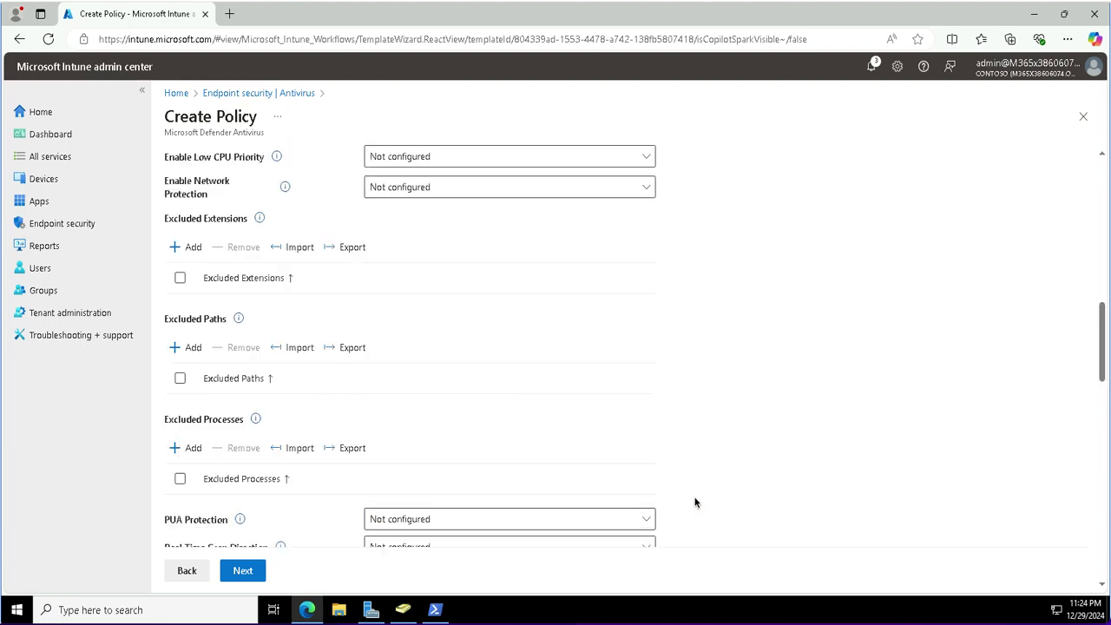
scroll(695, 501, "up", 2)
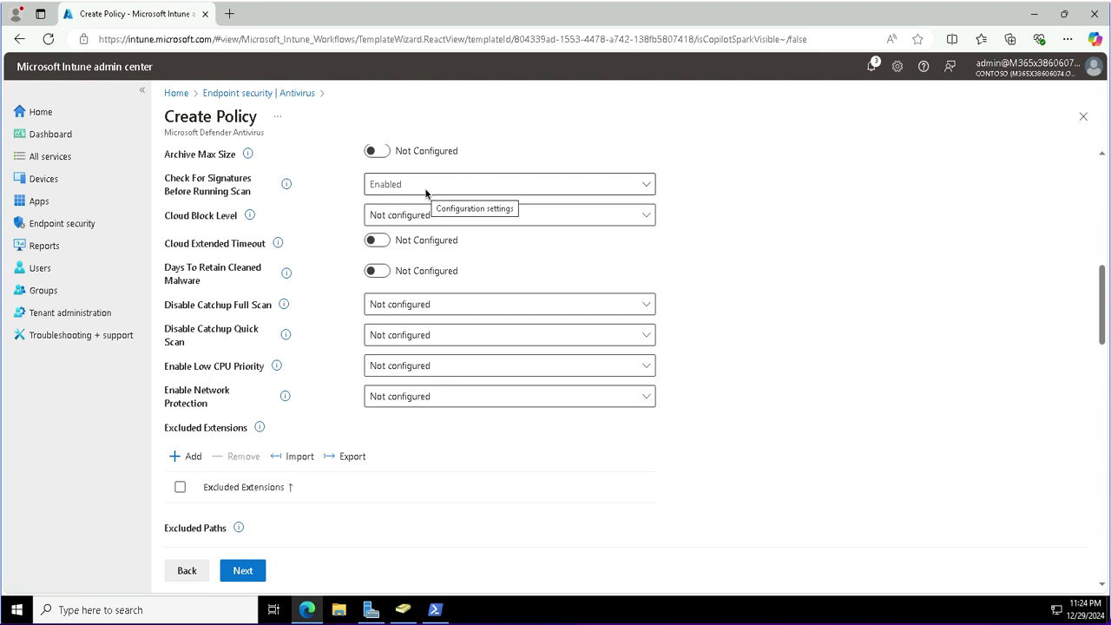
left_click(379, 271)
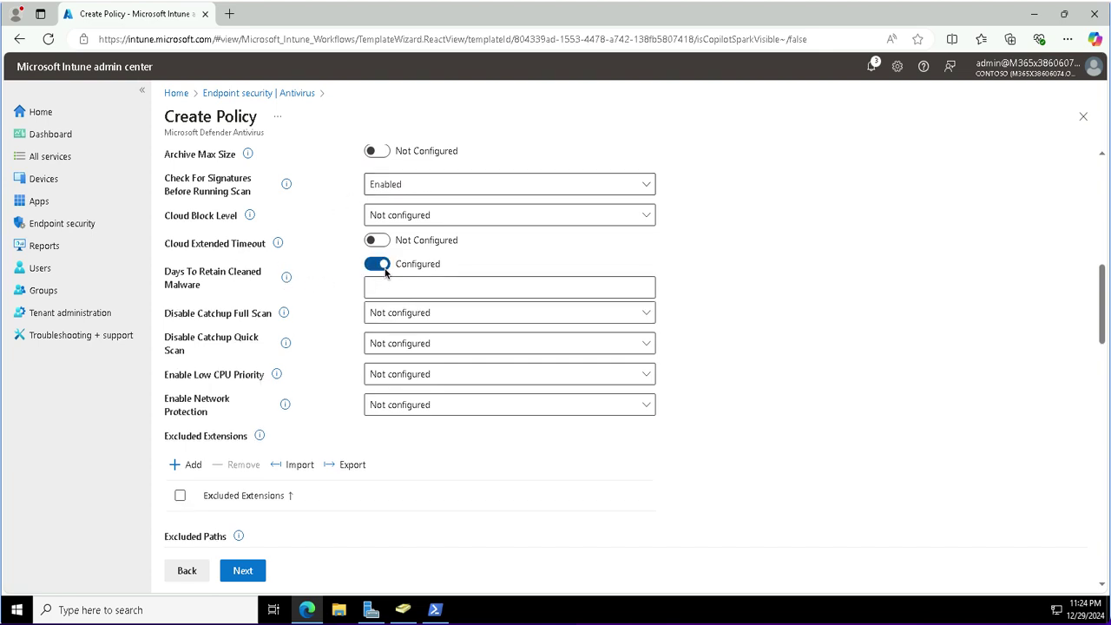
left_click(388, 291)
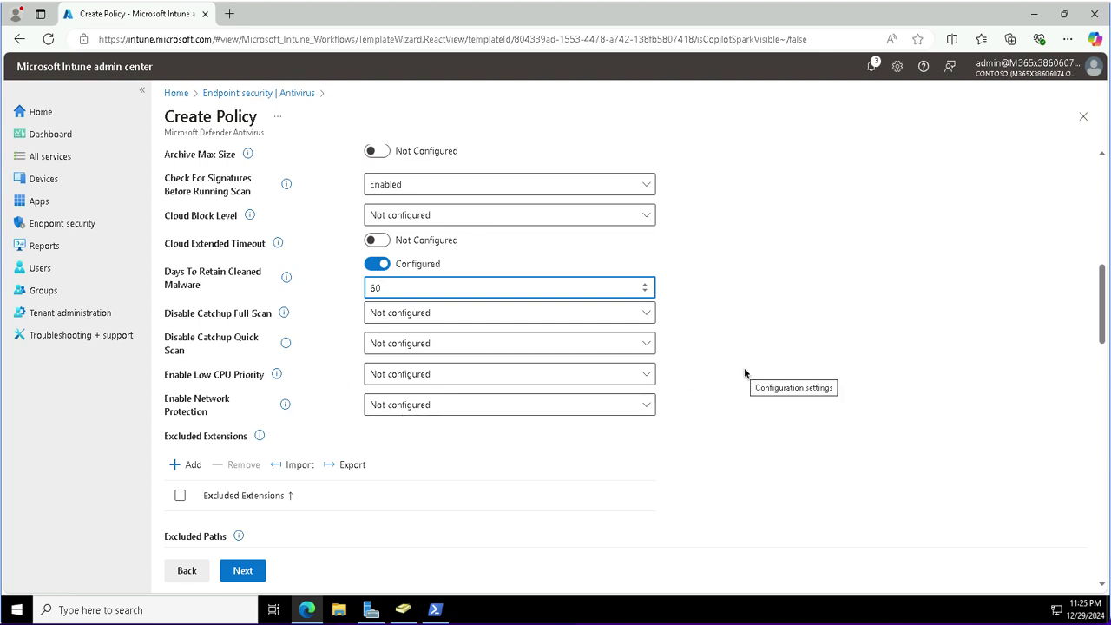
scroll(744, 373, "down", 3)
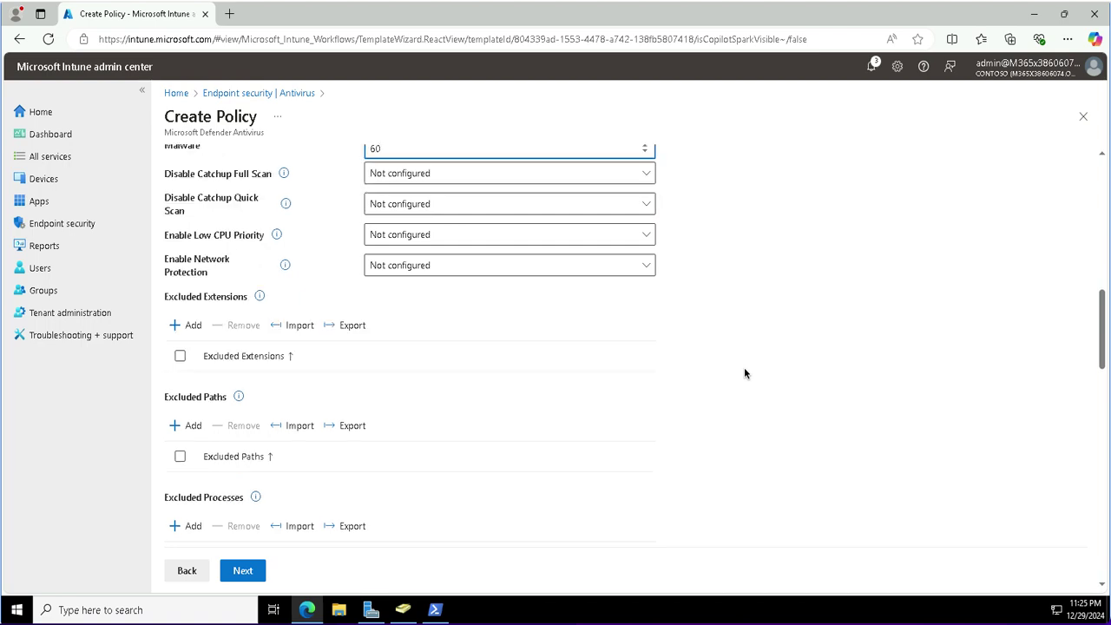
Turn on Schedule Quick Scan Time and replace its default 120 with 60.
scroll(744, 373, "down", 4)
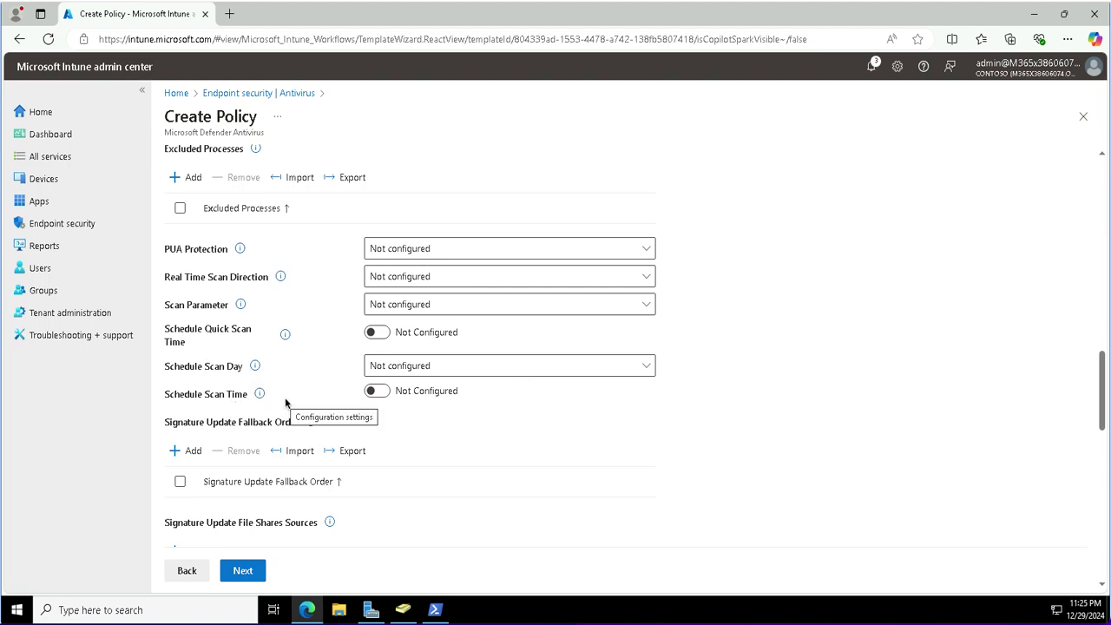
left_click(380, 331)
left_click(382, 329)
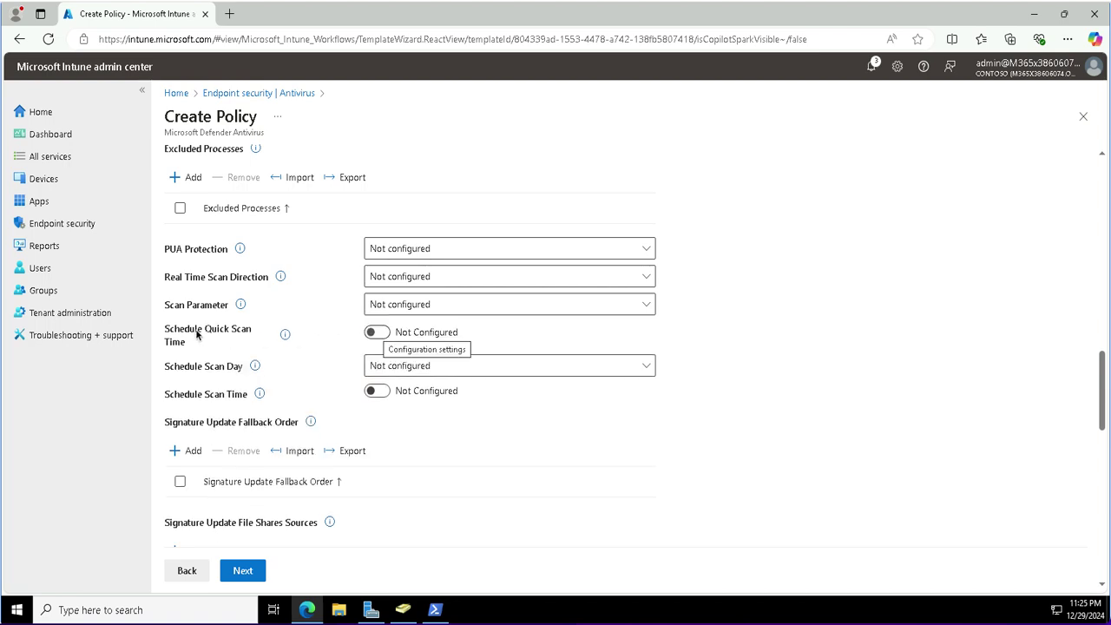
left_click(378, 332)
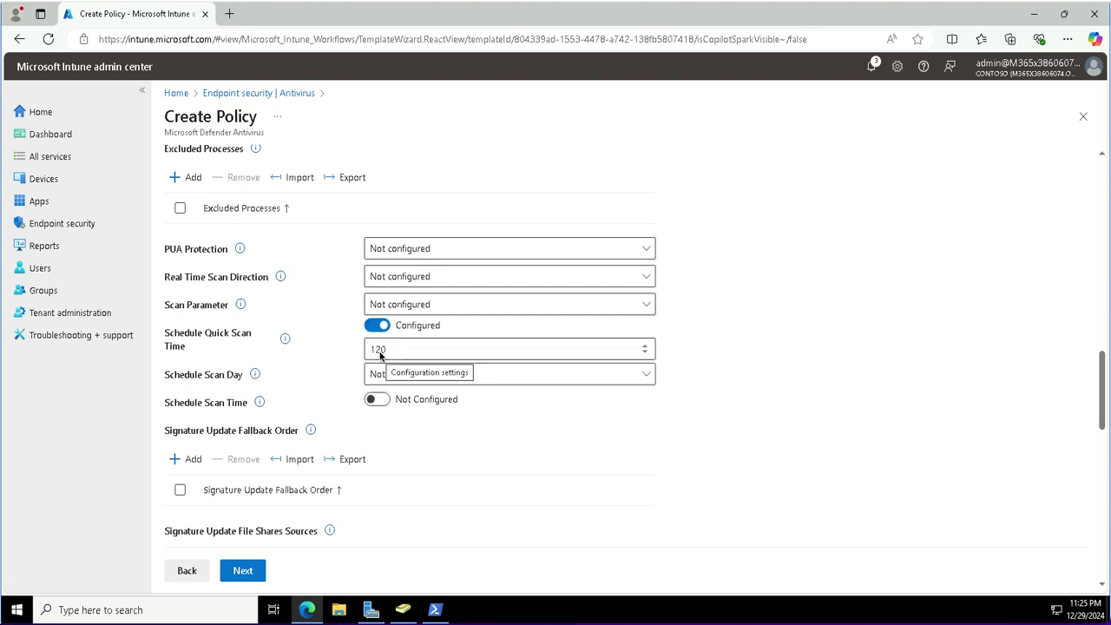
double_click(379, 350)
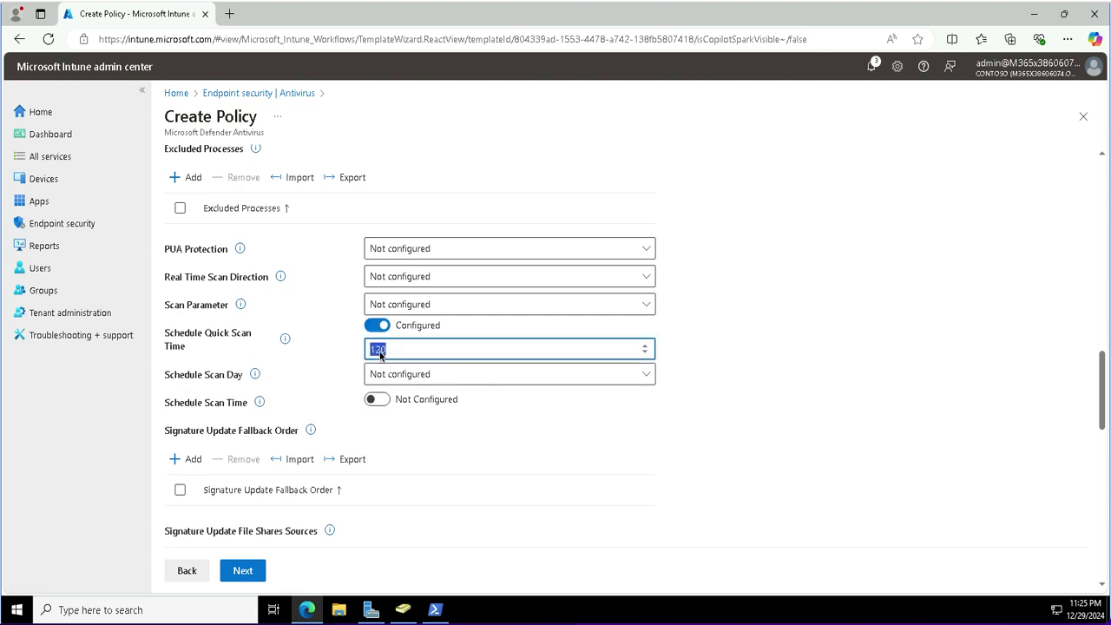
type("60")
left_click(488, 428)
Set Submit Samples Consent to 'Send safe samples automatically' and advance to Scope tags.
scroll(488, 431, "down", 5)
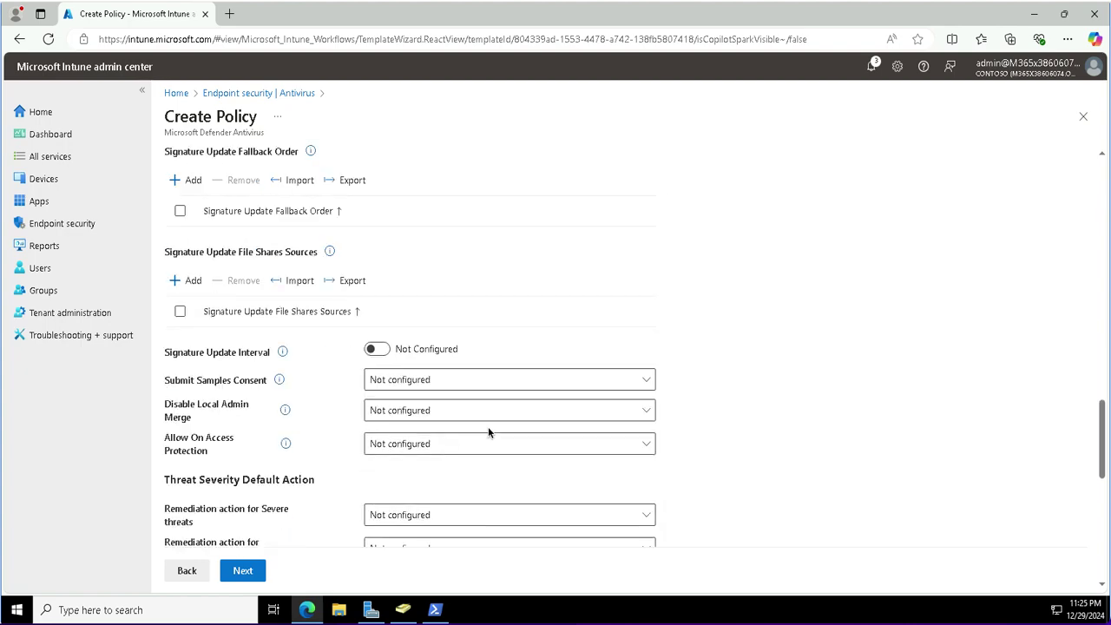
scroll(488, 432, "up", 2)
scroll(488, 432, "down", 3)
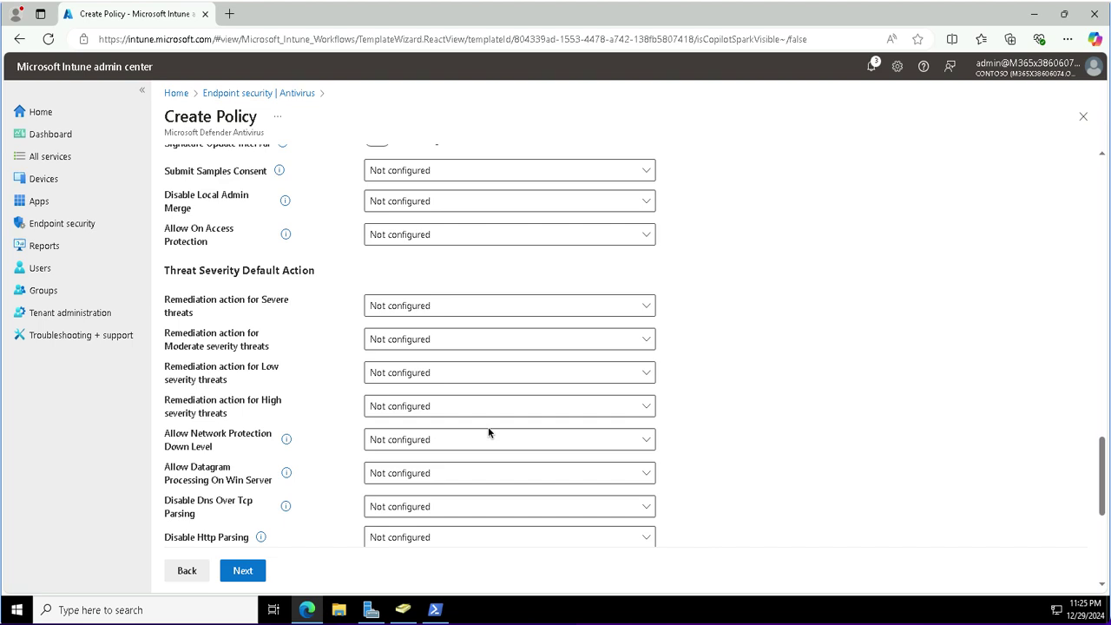
scroll(488, 431, "down", 4)
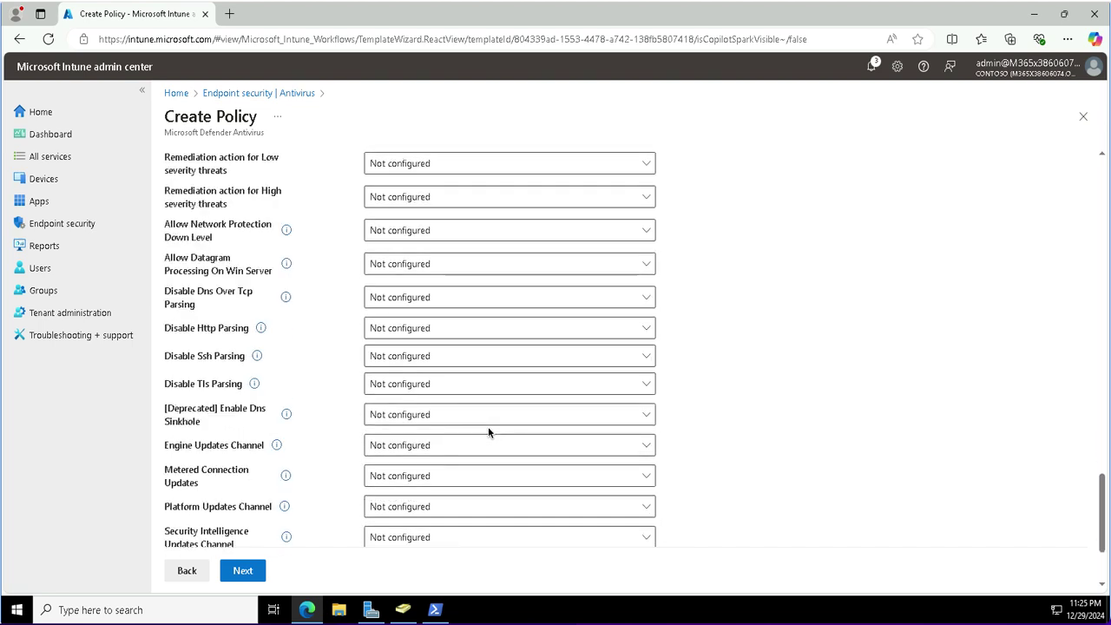
scroll(488, 432, "down", 1)
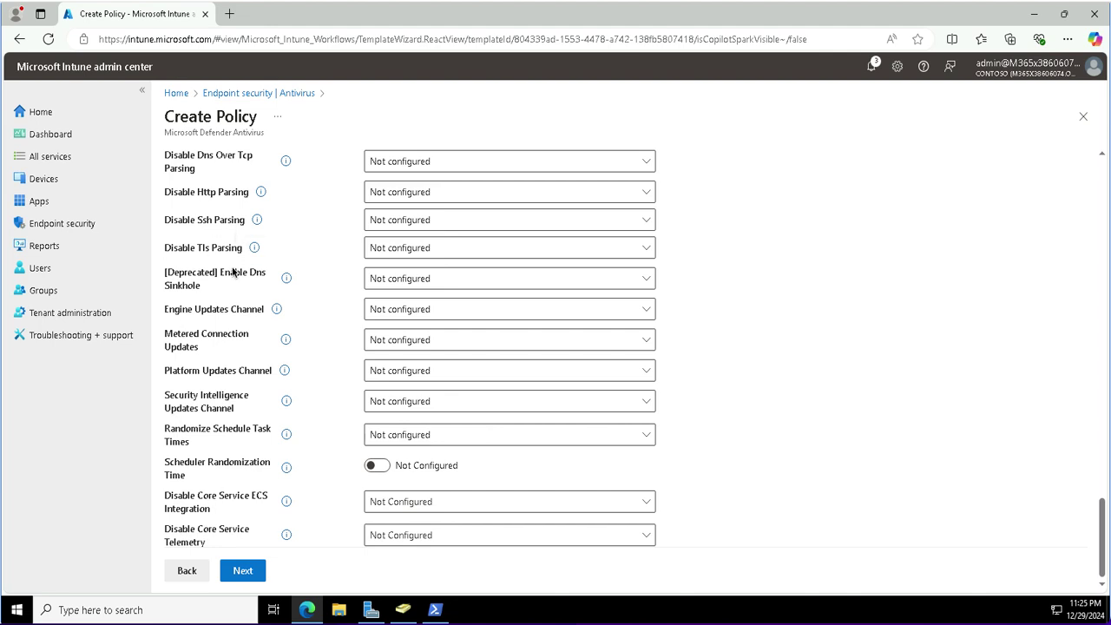
scroll(233, 273, "up", 3)
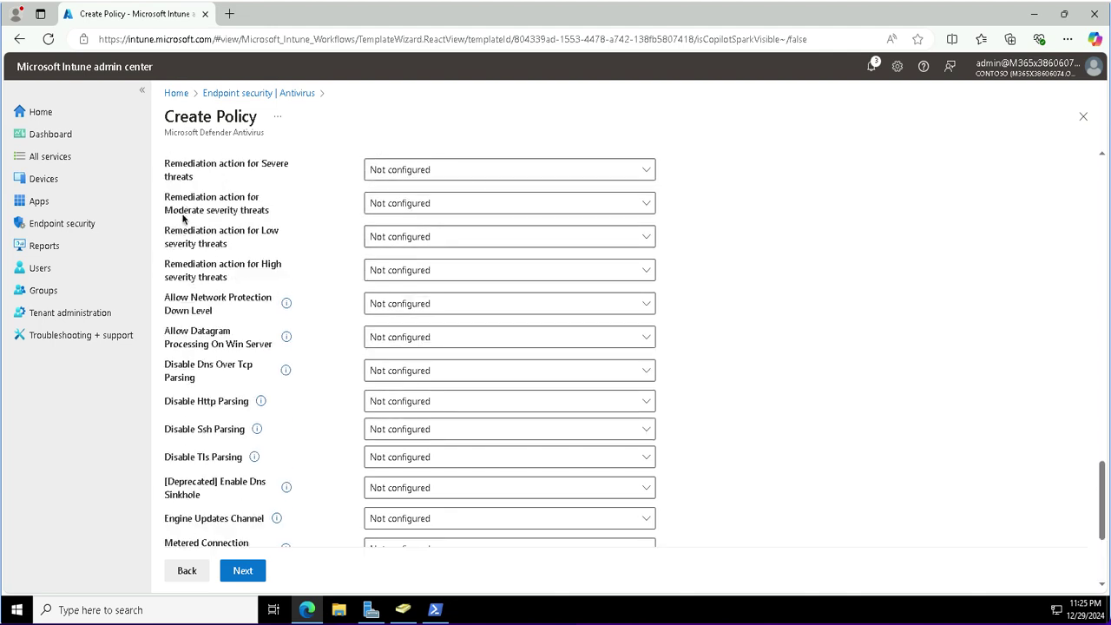
scroll(210, 323, "up", 4)
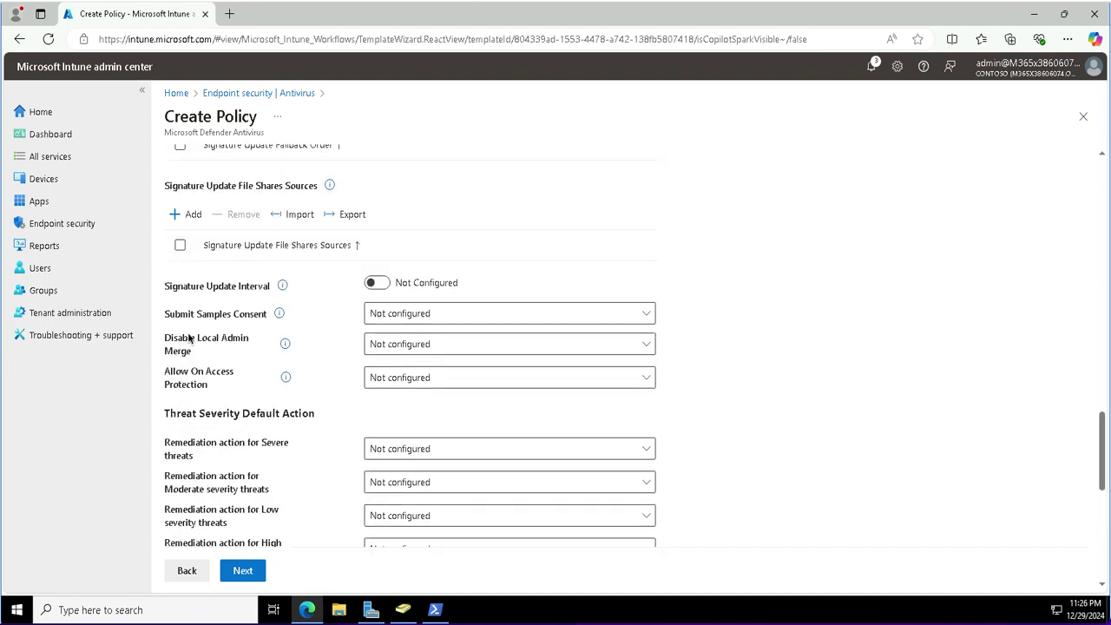
left_click(392, 318)
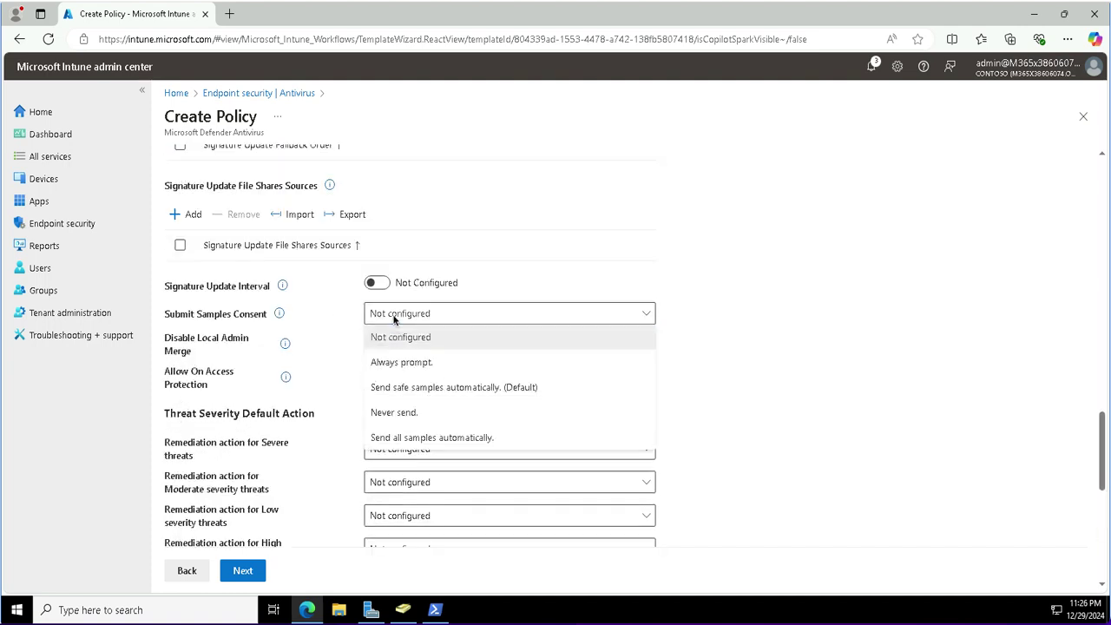
left_click(394, 319)
left_click(393, 318)
left_click(405, 388)
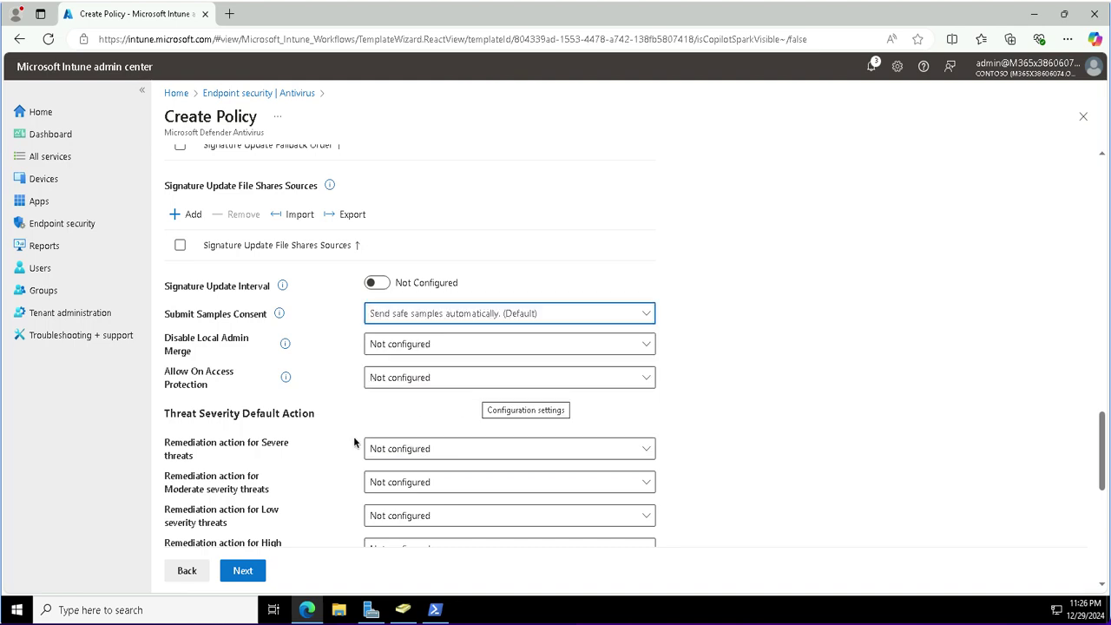
left_click(240, 571)
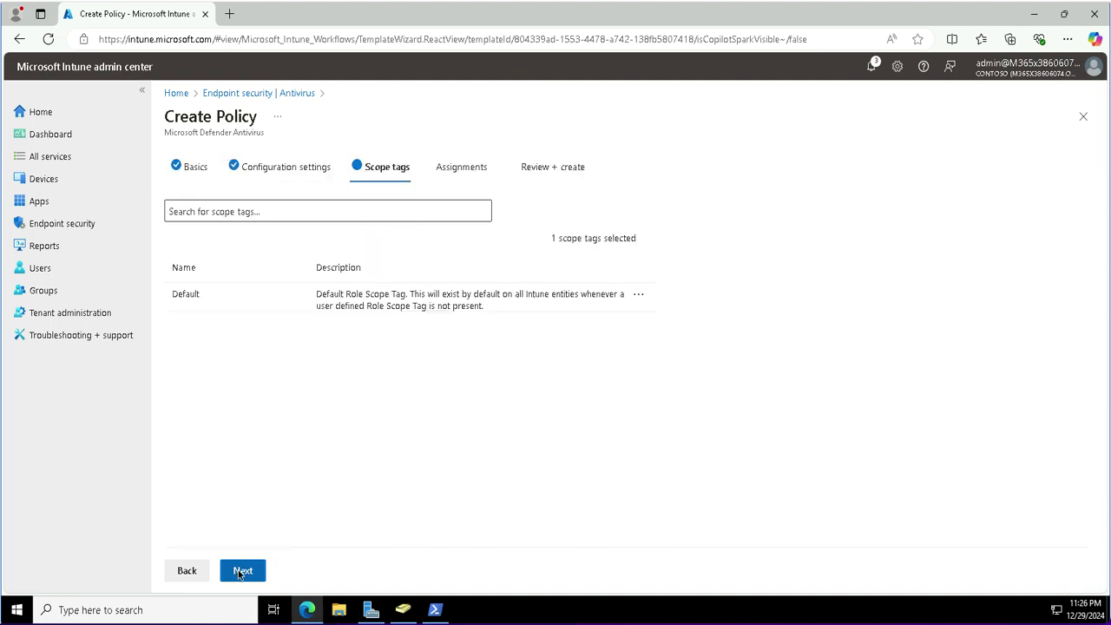
Assign the policy to the Contoso Developer devices group and save it.
left_click(241, 571)
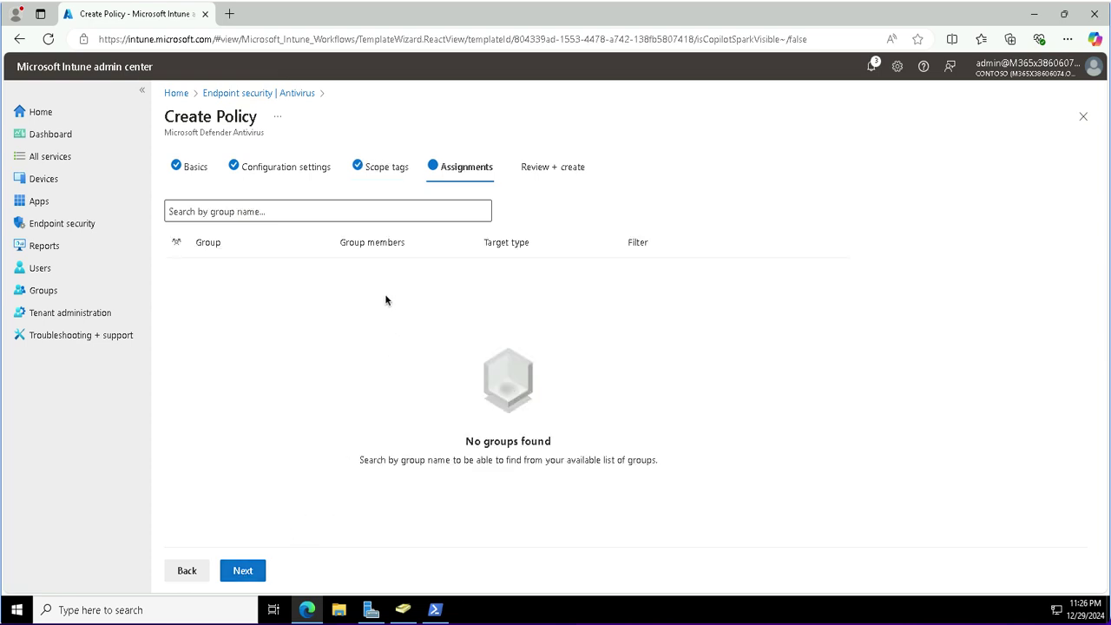
left_click(262, 216)
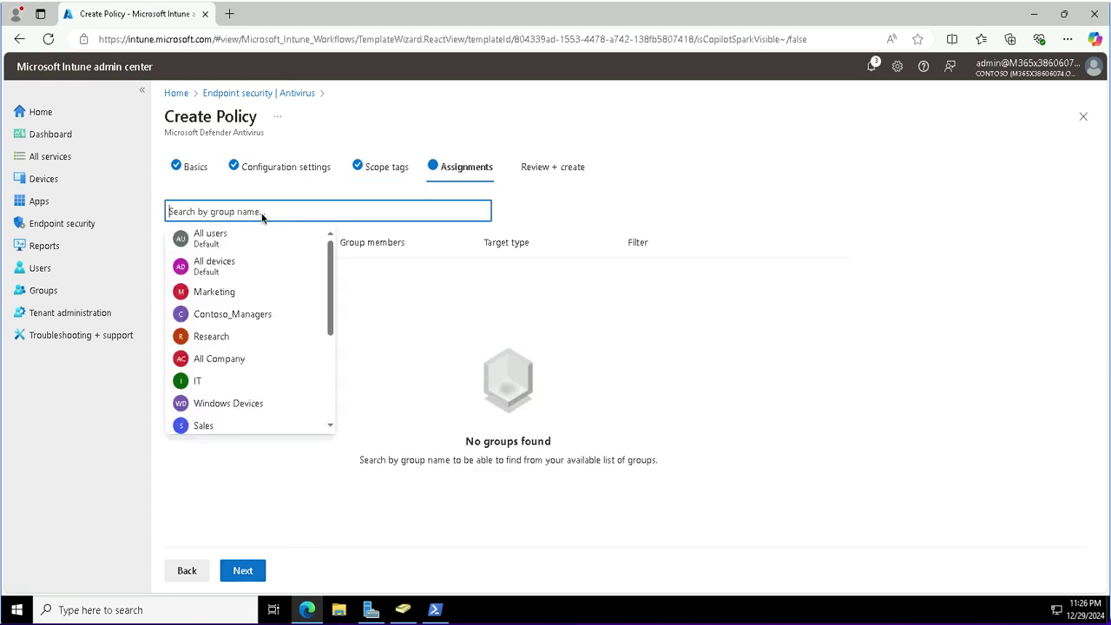
type("dev")
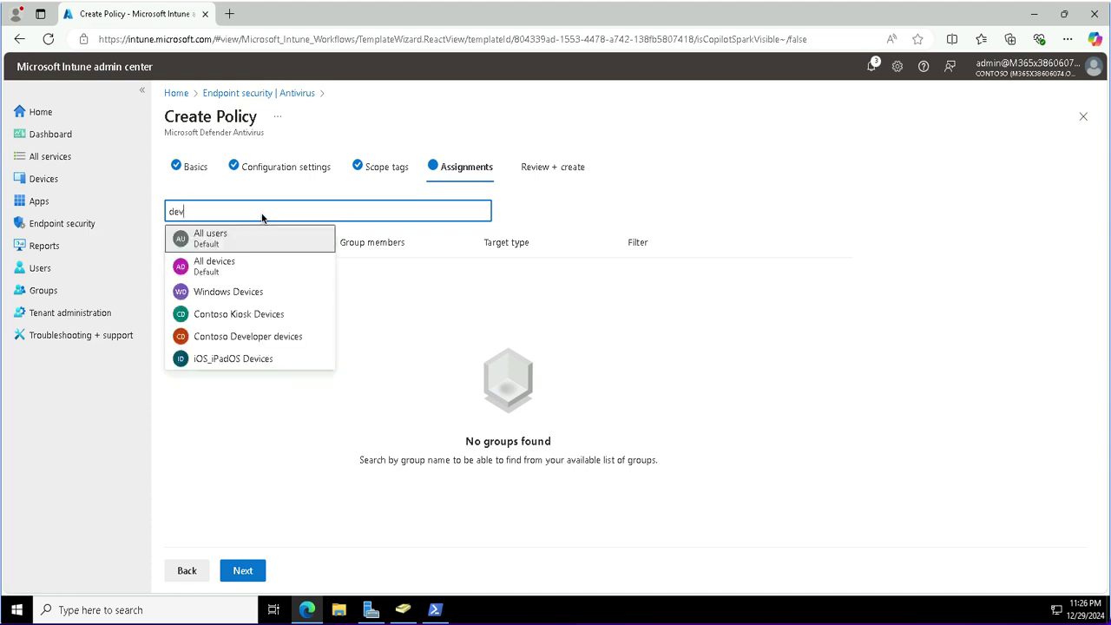
left_click(247, 336)
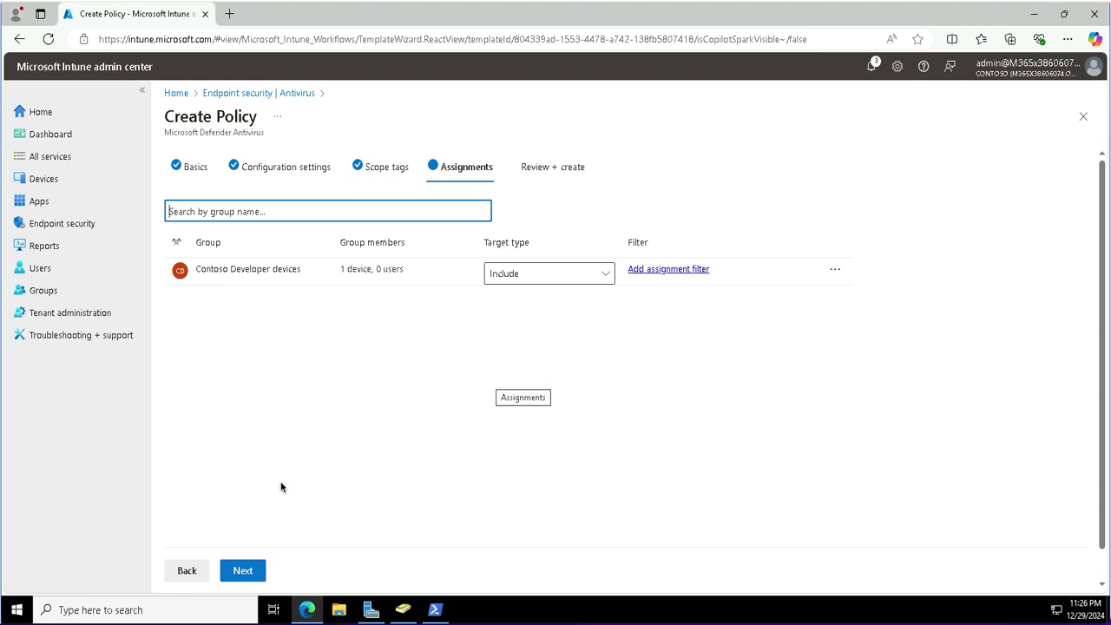
left_click(249, 573)
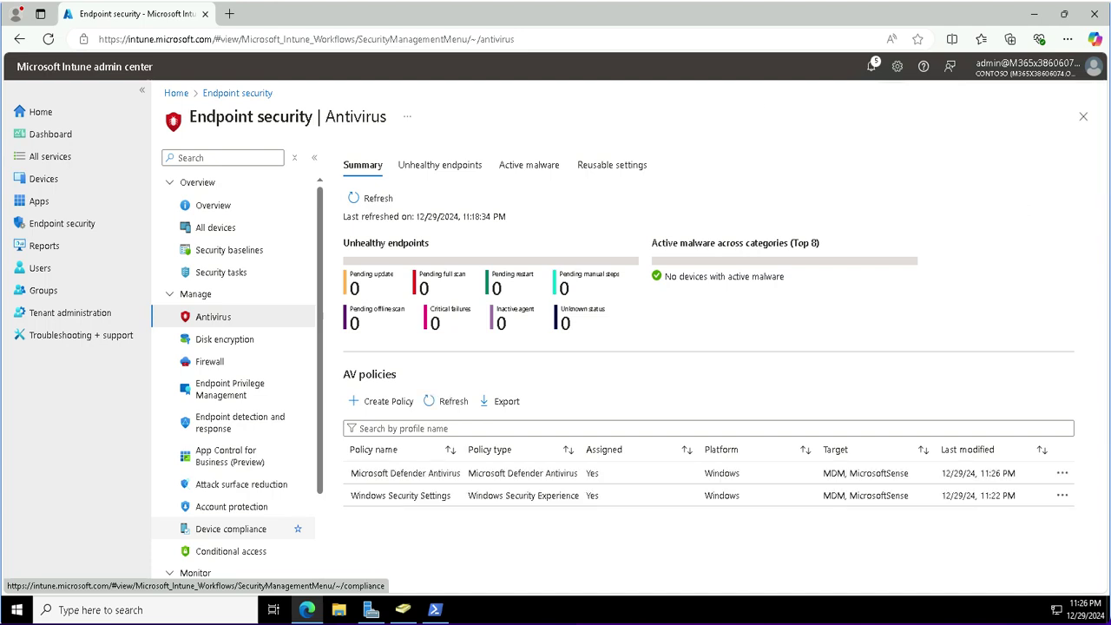
Sync the Windows device SEA-WS1, then go back to the Windows devices list.
left_click(46, 180)
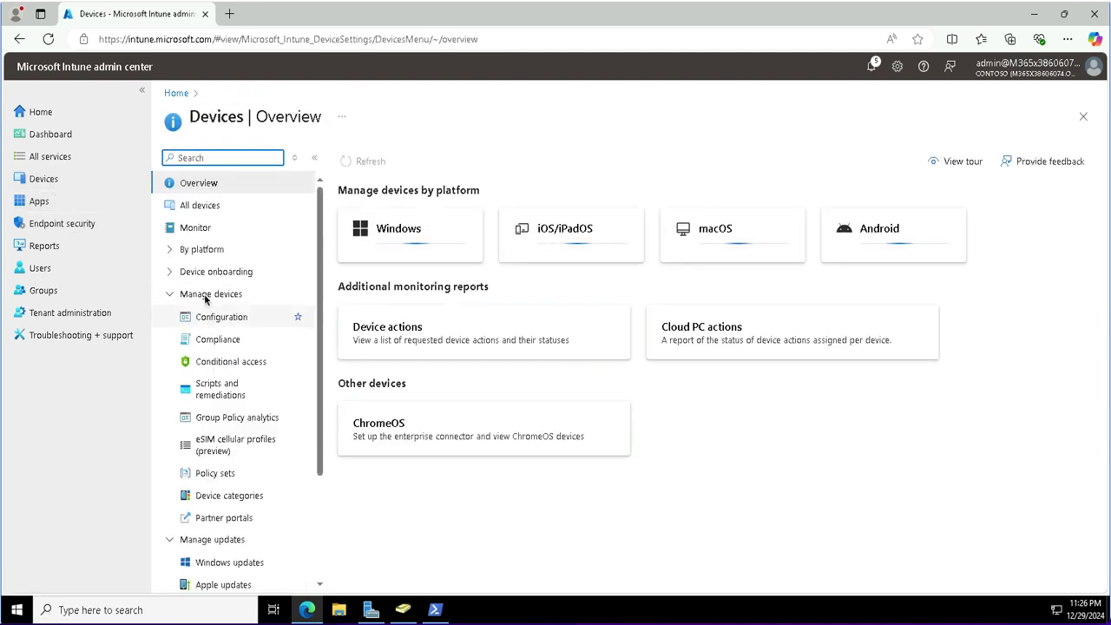
left_click(200, 252)
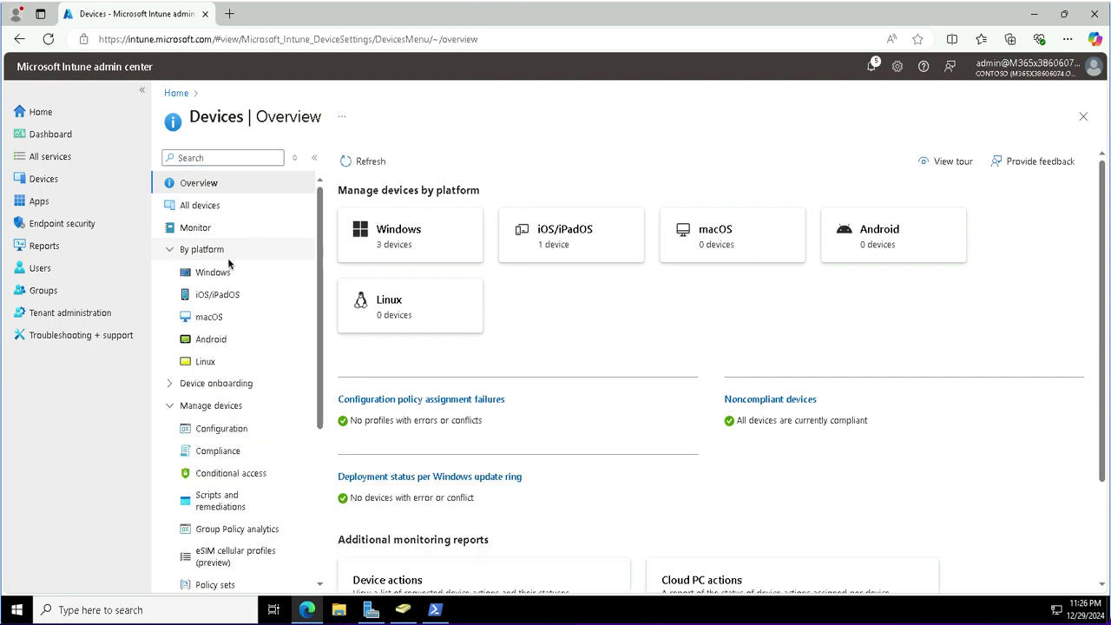
left_click(215, 273)
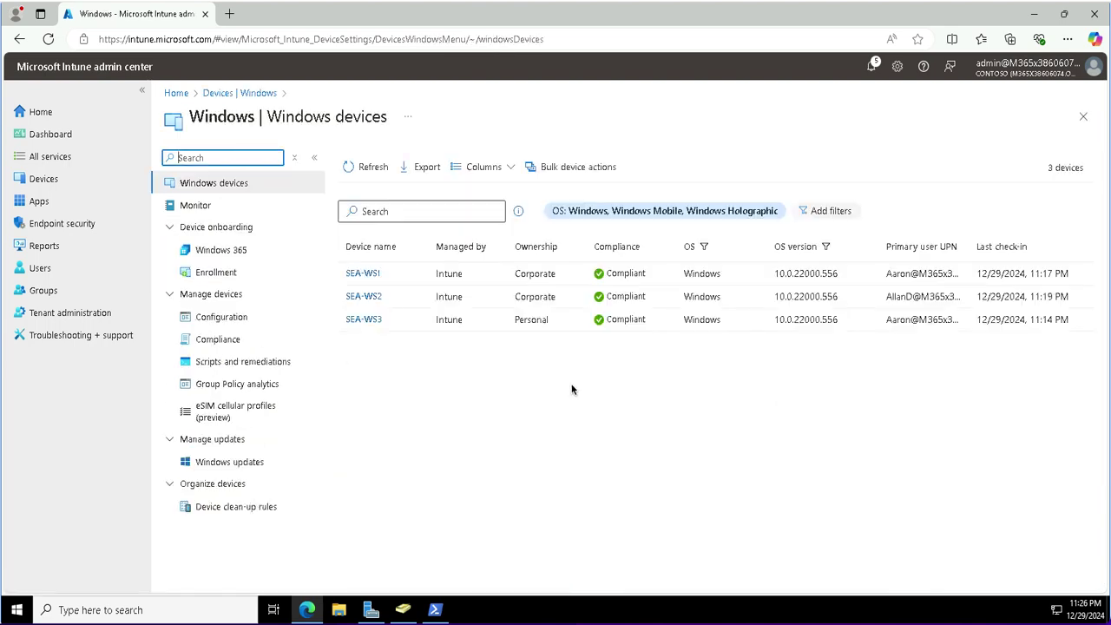
left_click(363, 274)
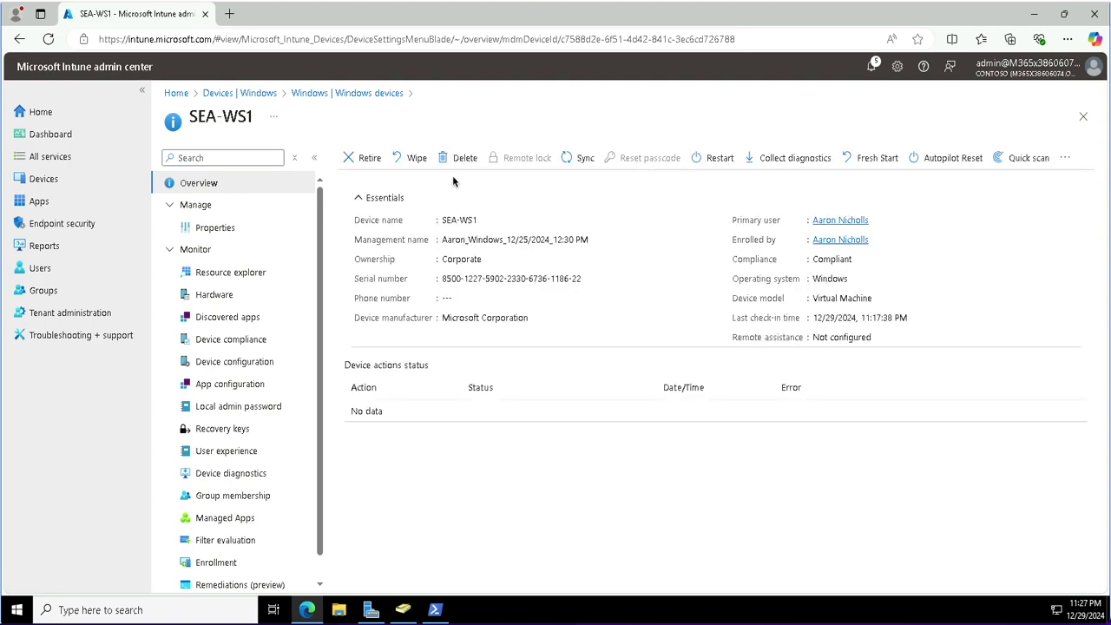
left_click(578, 161)
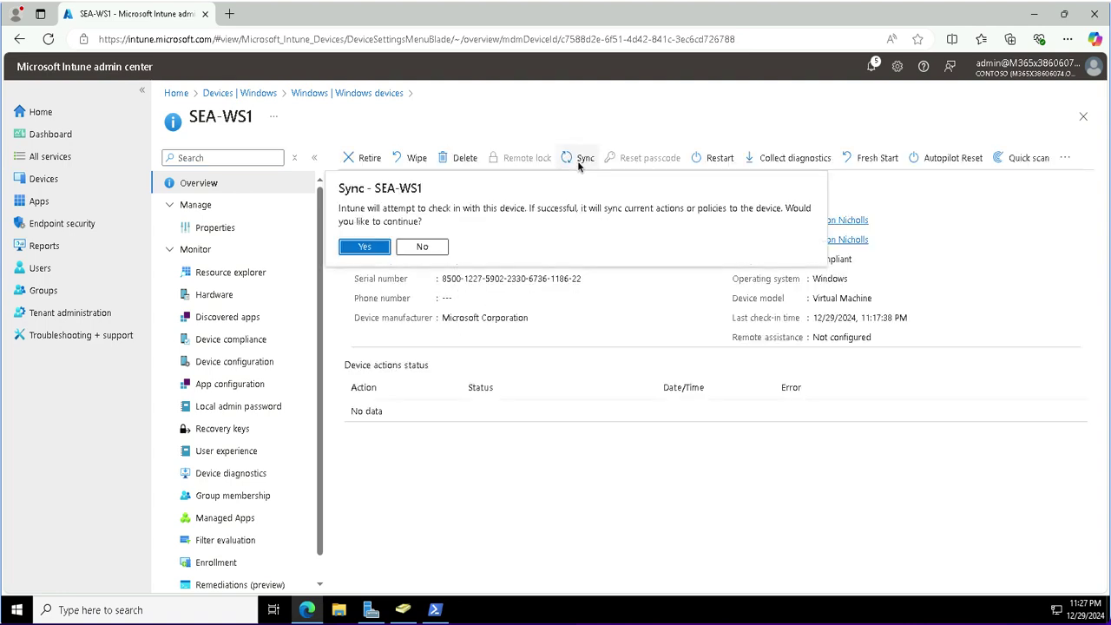
left_click(359, 250)
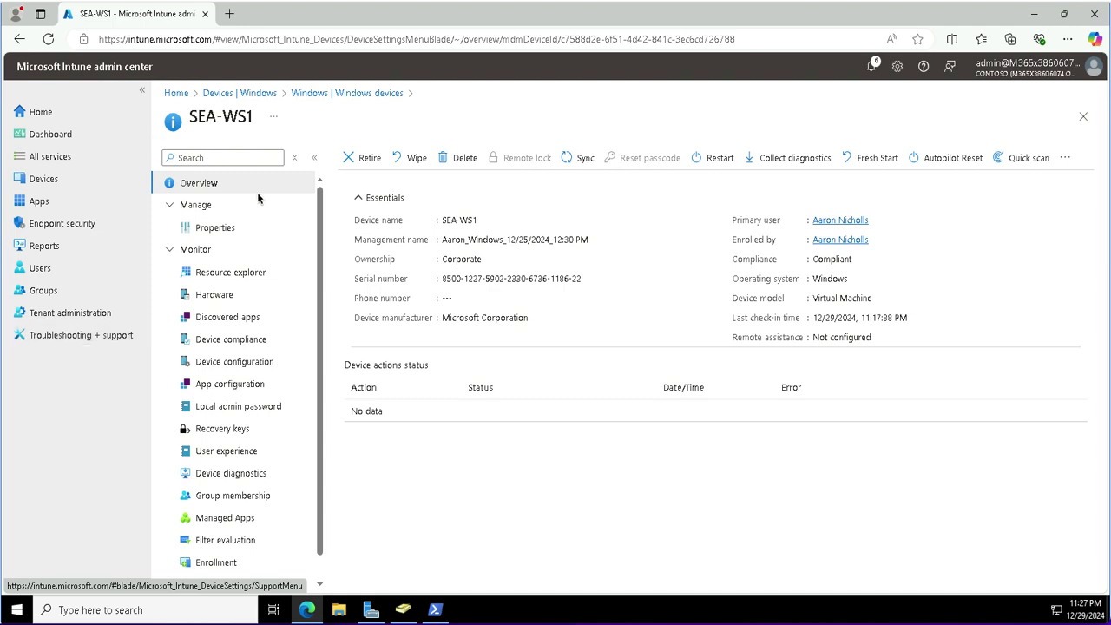
left_click(335, 94)
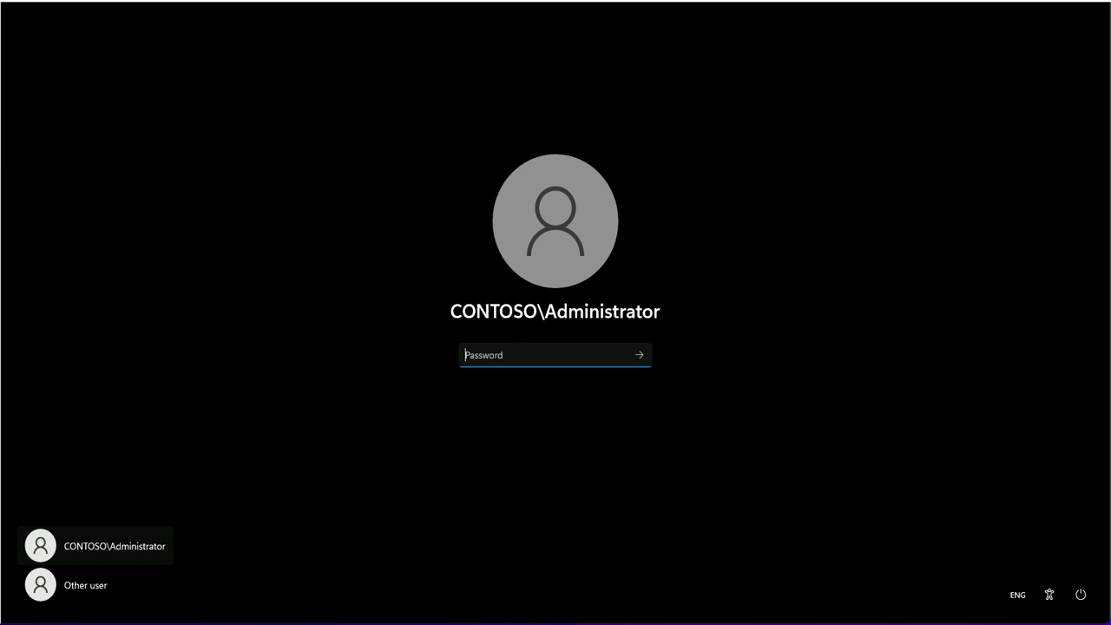
Sign in to the PC, then launch Windows Security from search and maximize it.
key("ctrl+v")
key("Return")
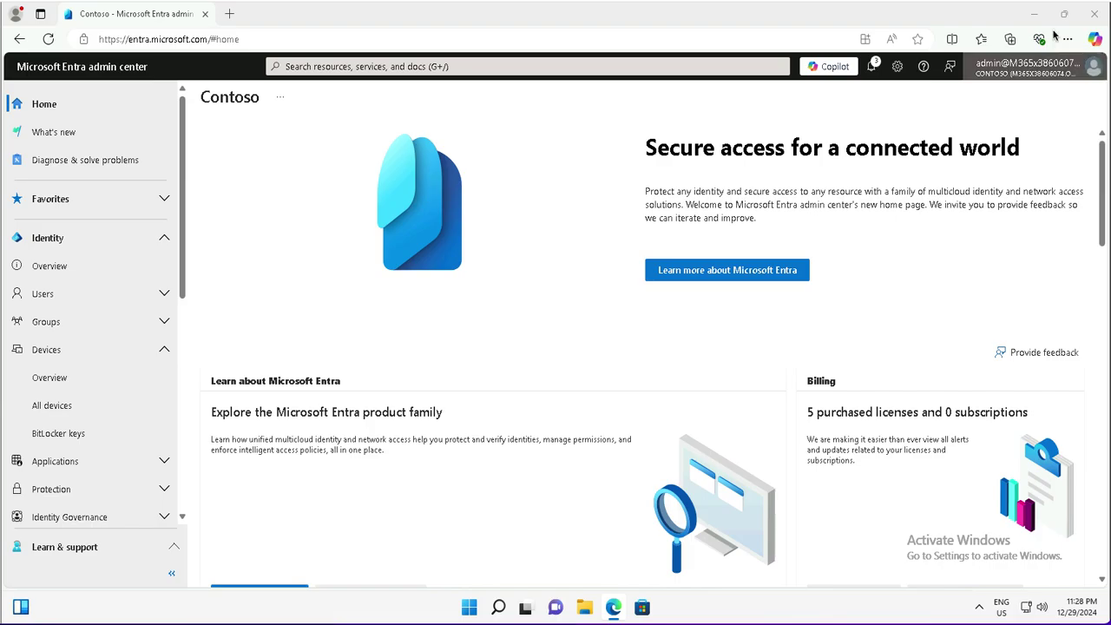
left_click(1034, 18)
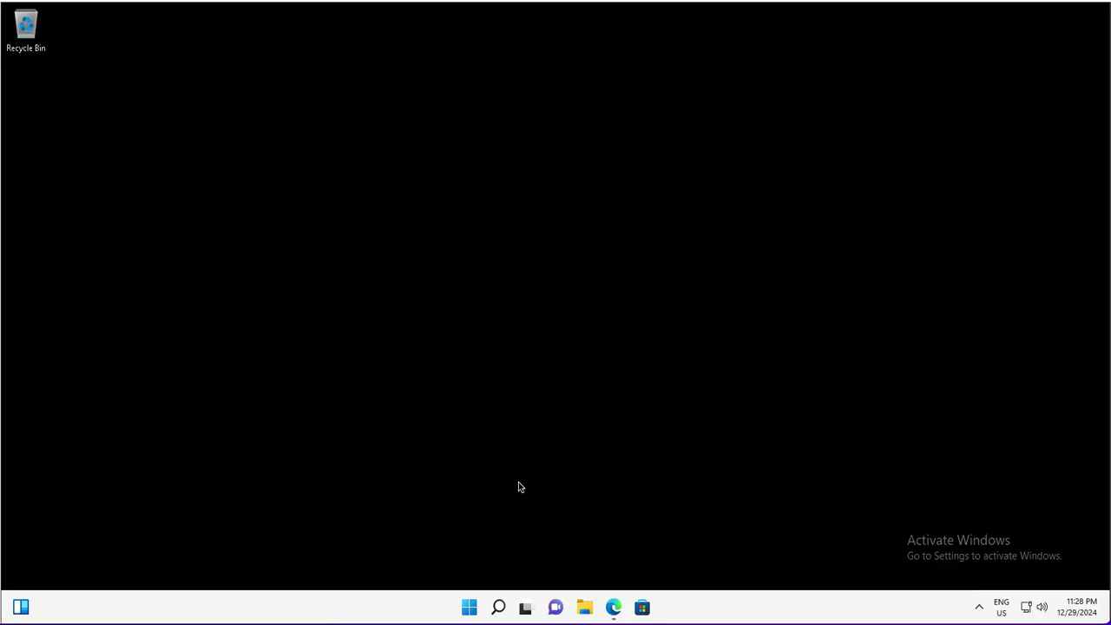
left_click(470, 609)
key("super+s")
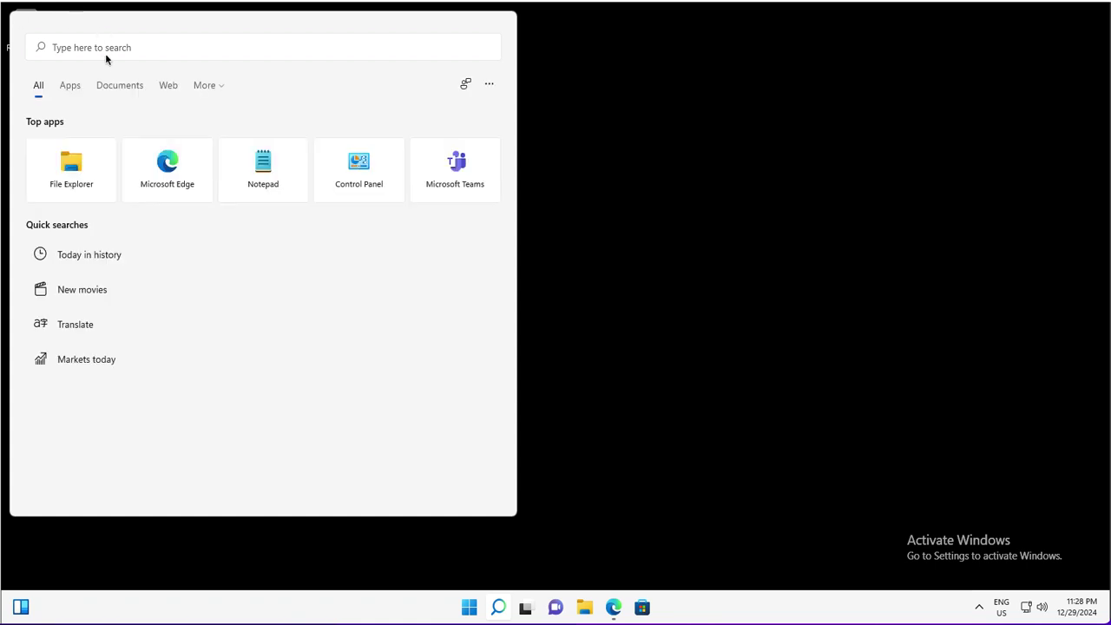
type("Windows Security")
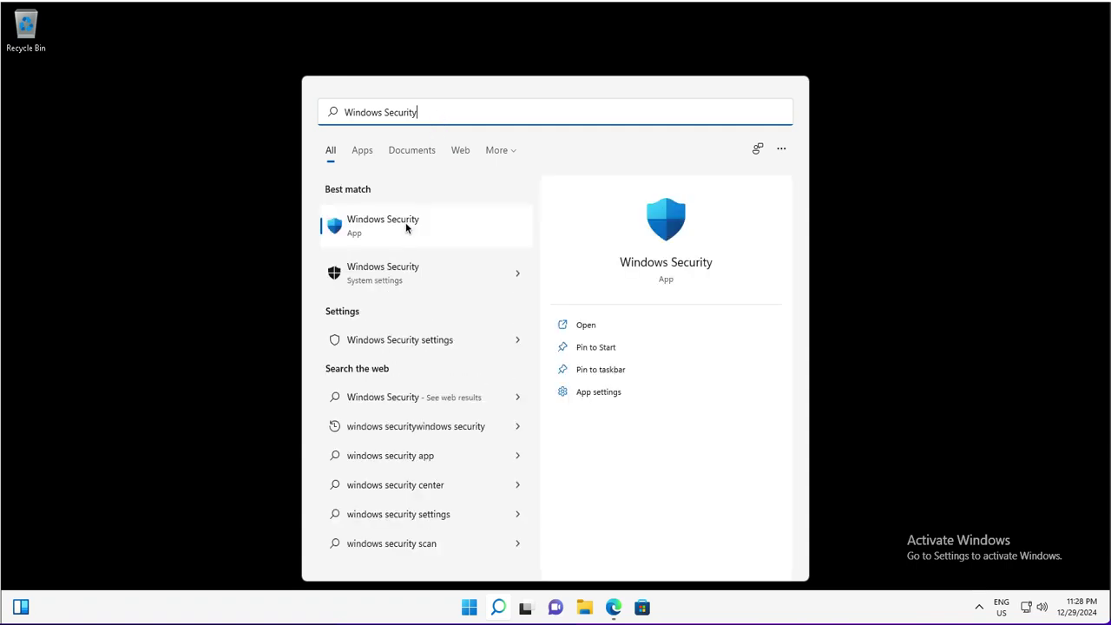
left_click(406, 225)
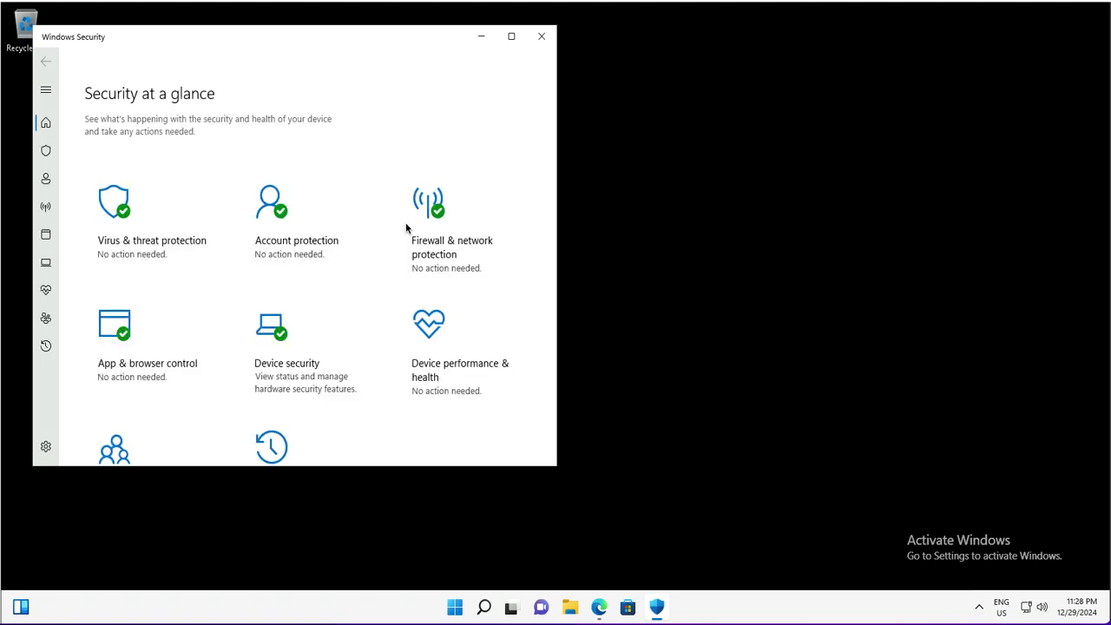
left_click(512, 37)
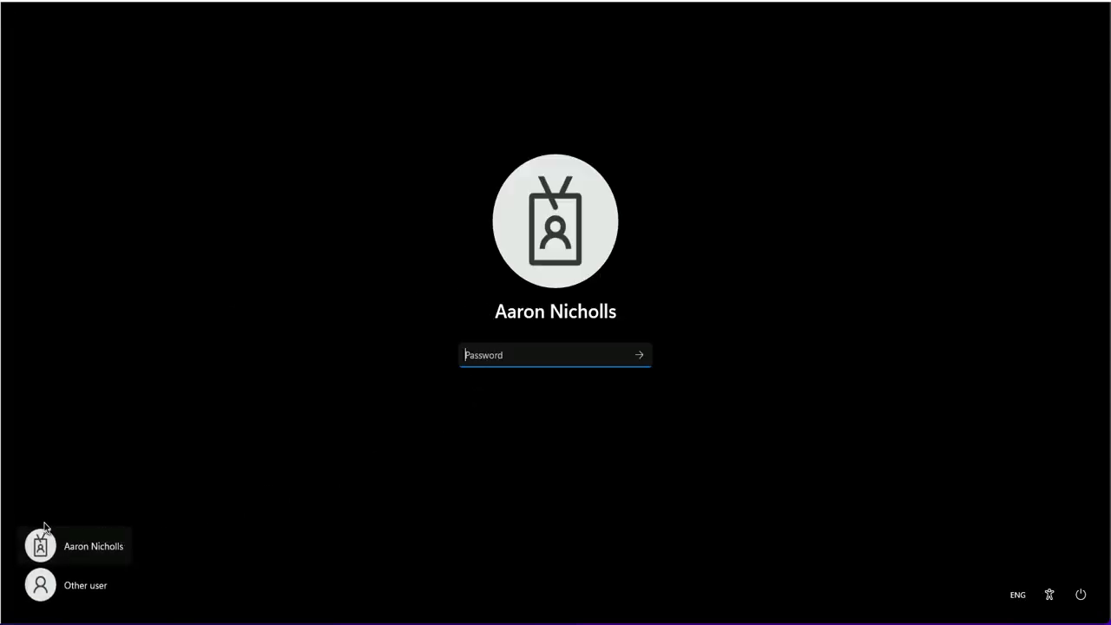
Enter the primary user's password, retrying after two incorrect-password messages until signed in.
type("password")
key("Return")
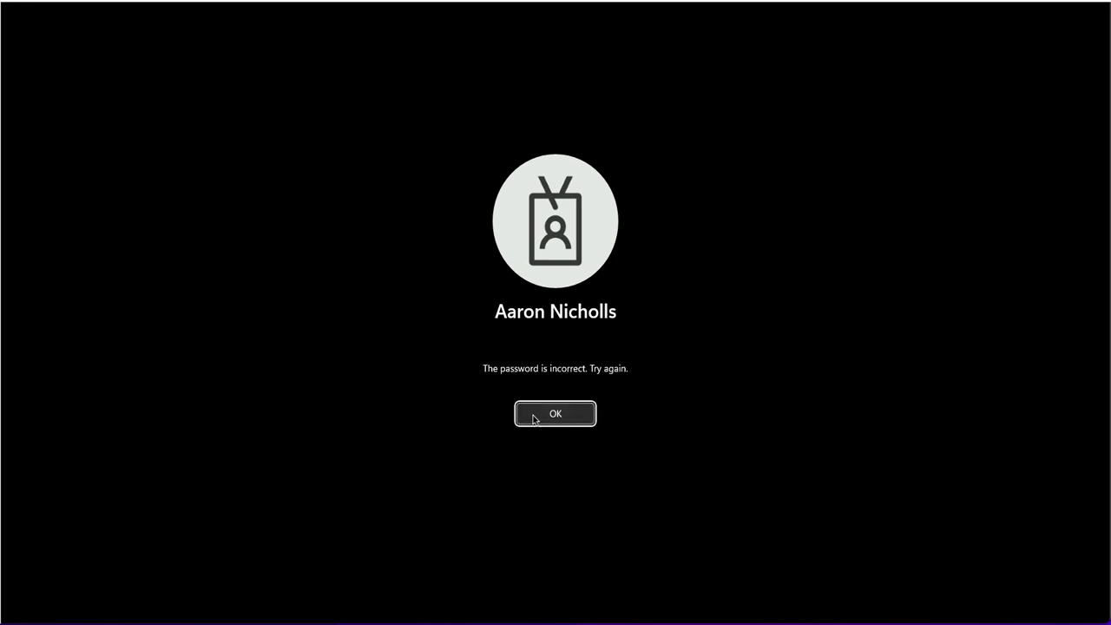
left_click(533, 415)
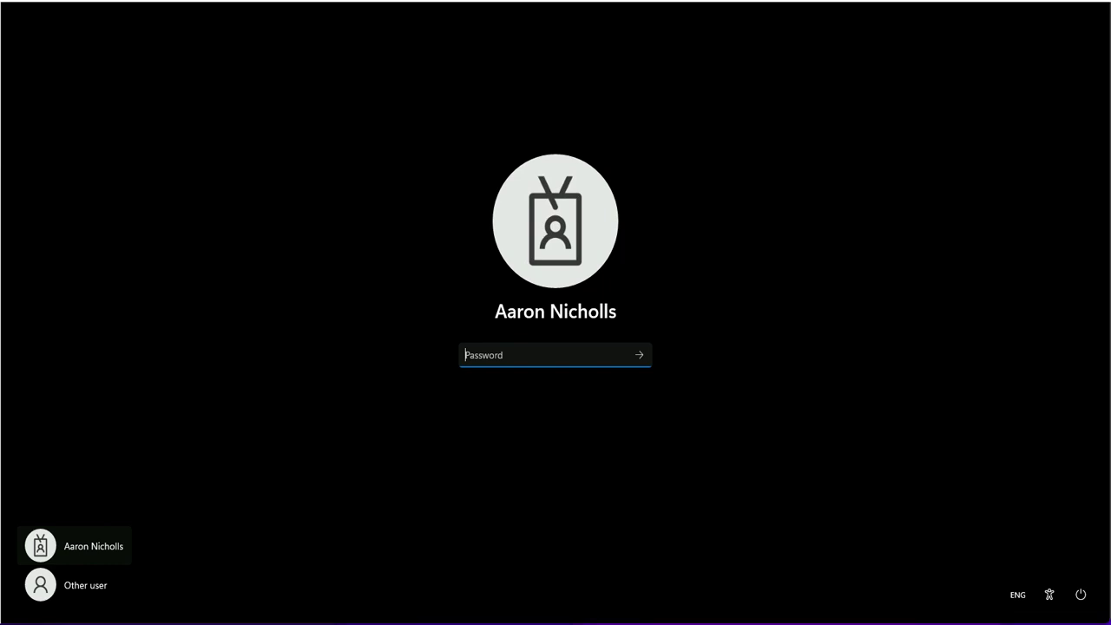
type("•••••••••••")
left_click(639, 355)
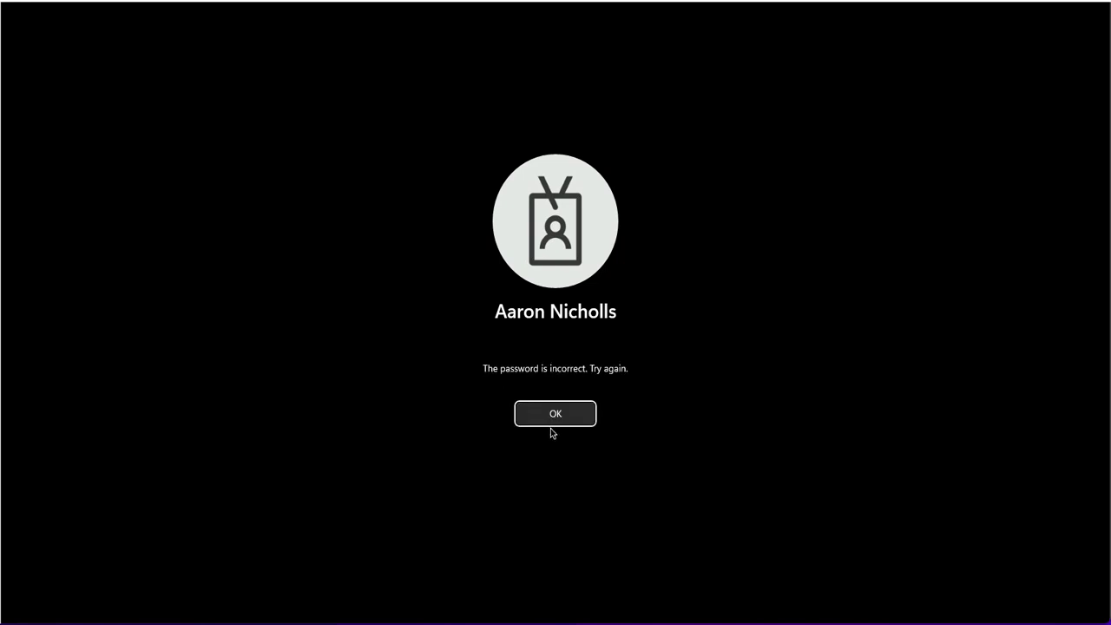
left_click(539, 414)
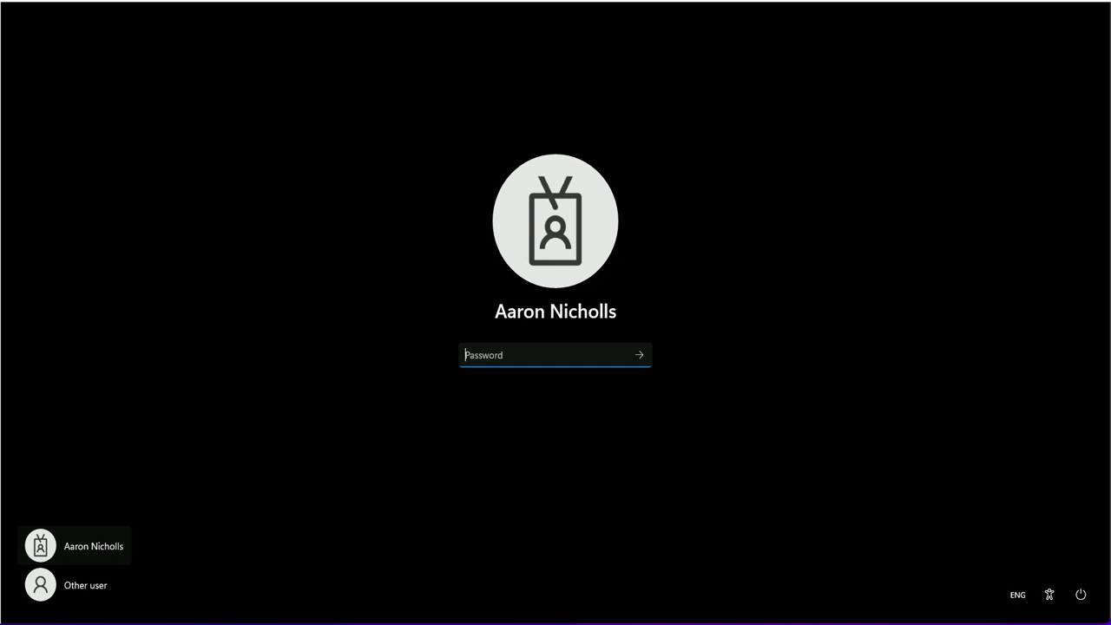
type("••••••••••••")
left_click(640, 357)
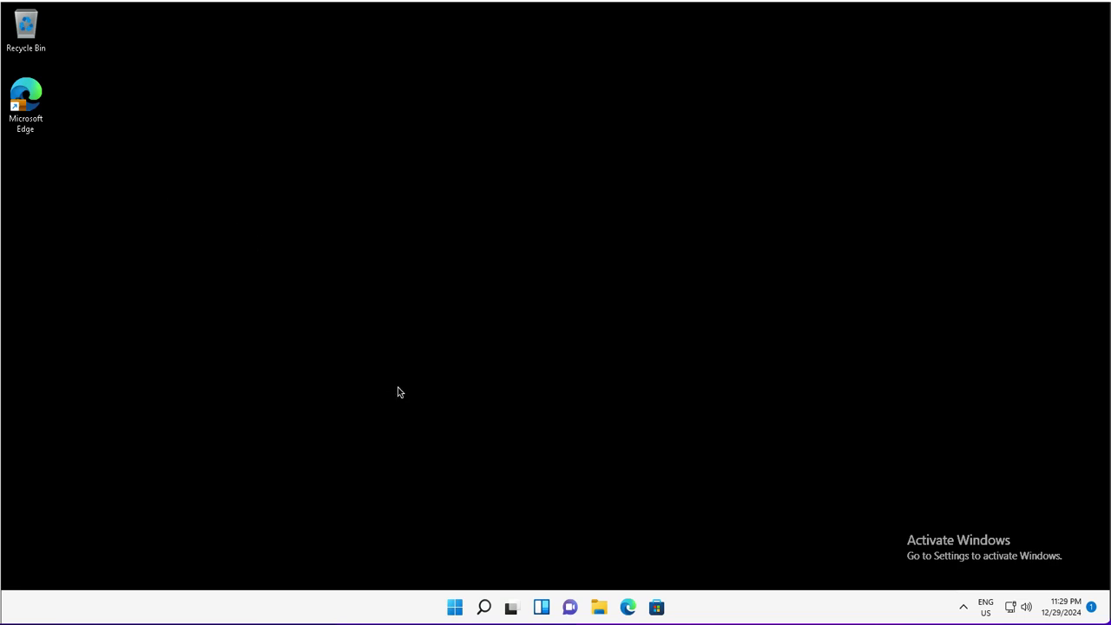
left_click(461, 611)
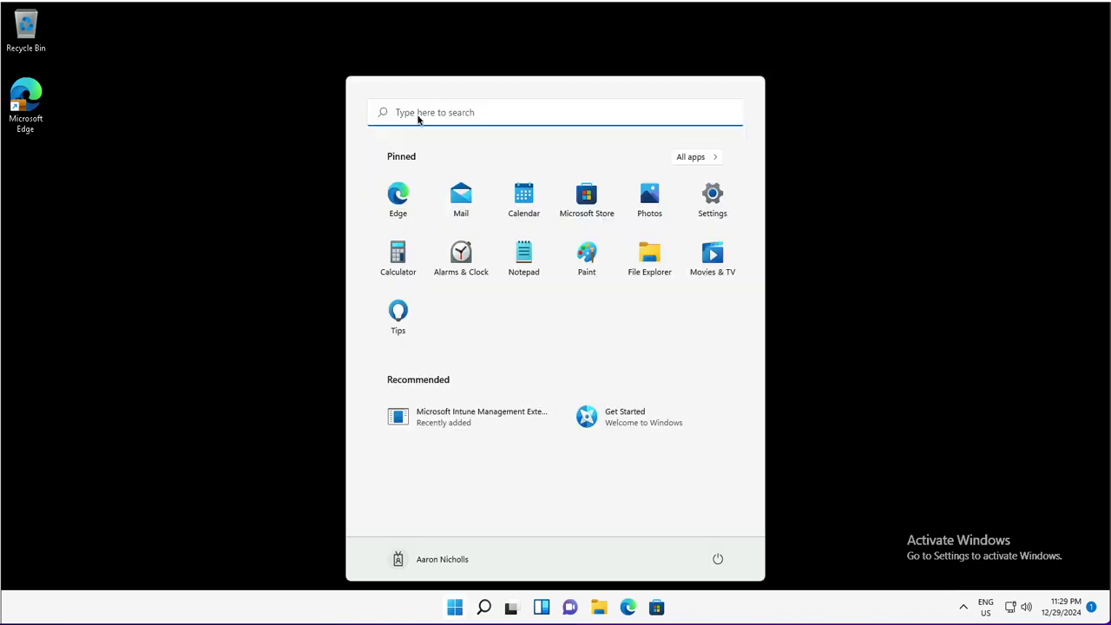
left_click(418, 119)
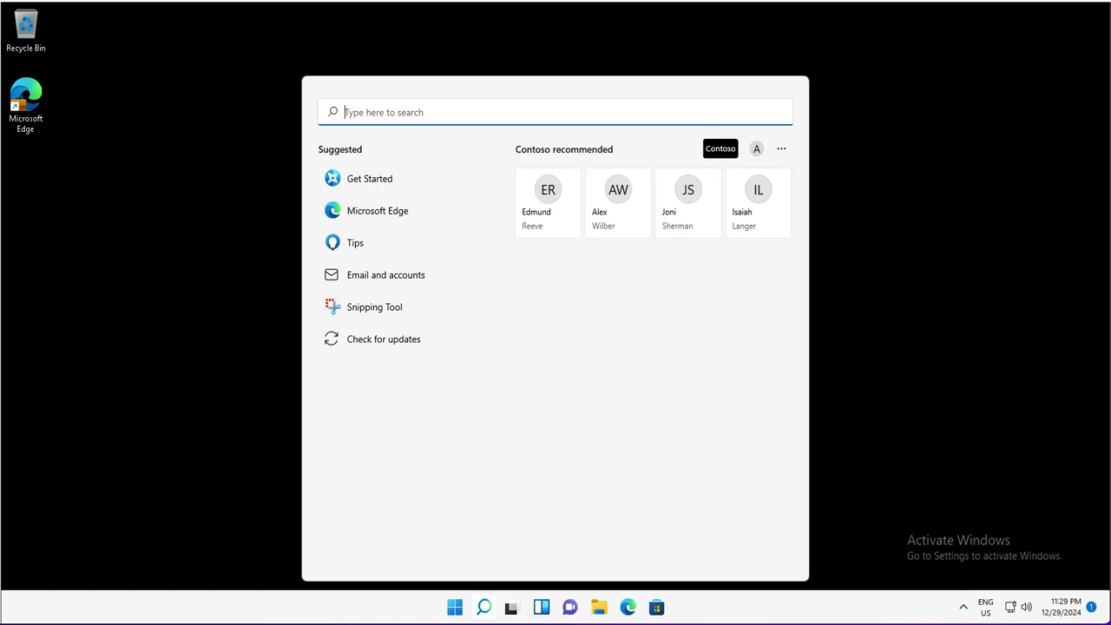
type("Windows Security")
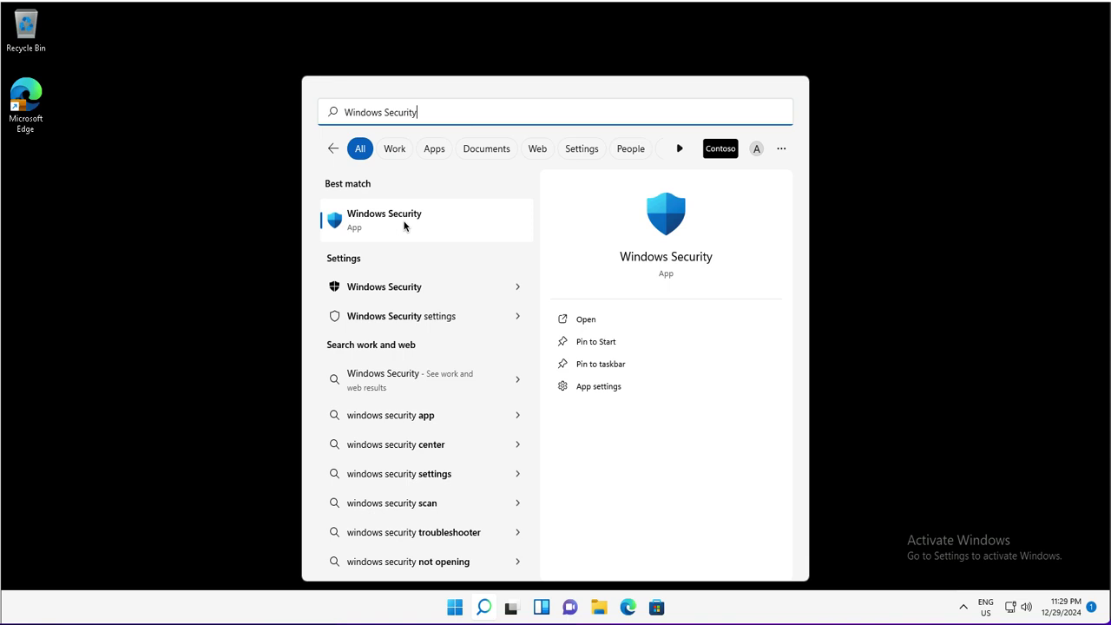
left_click(404, 225)
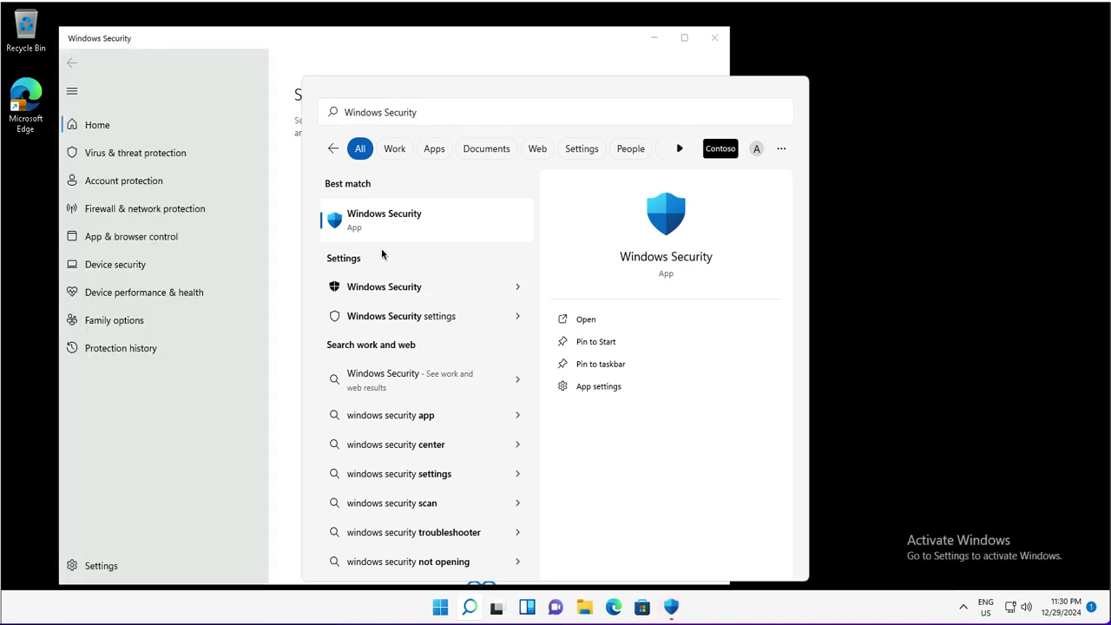
left_click(377, 220)
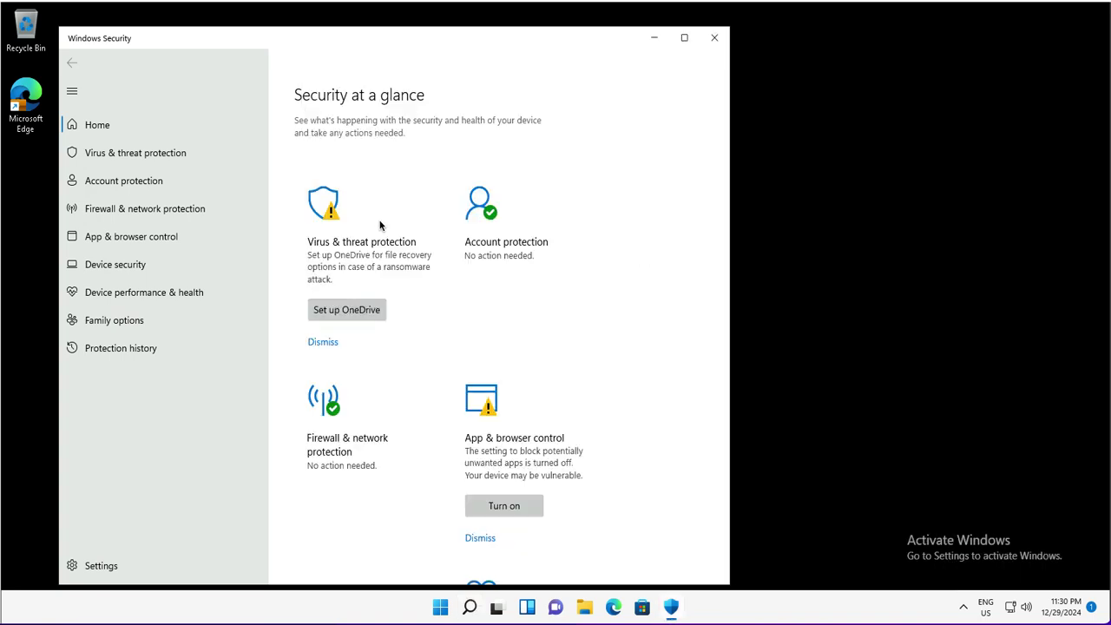
left_click(684, 38)
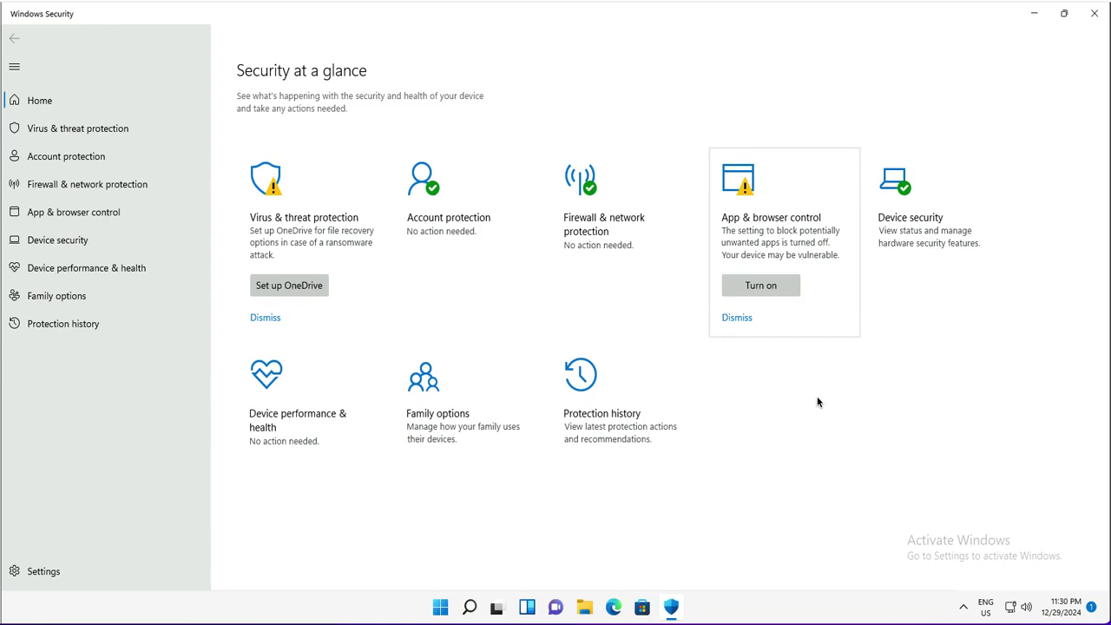
left_click(508, 321)
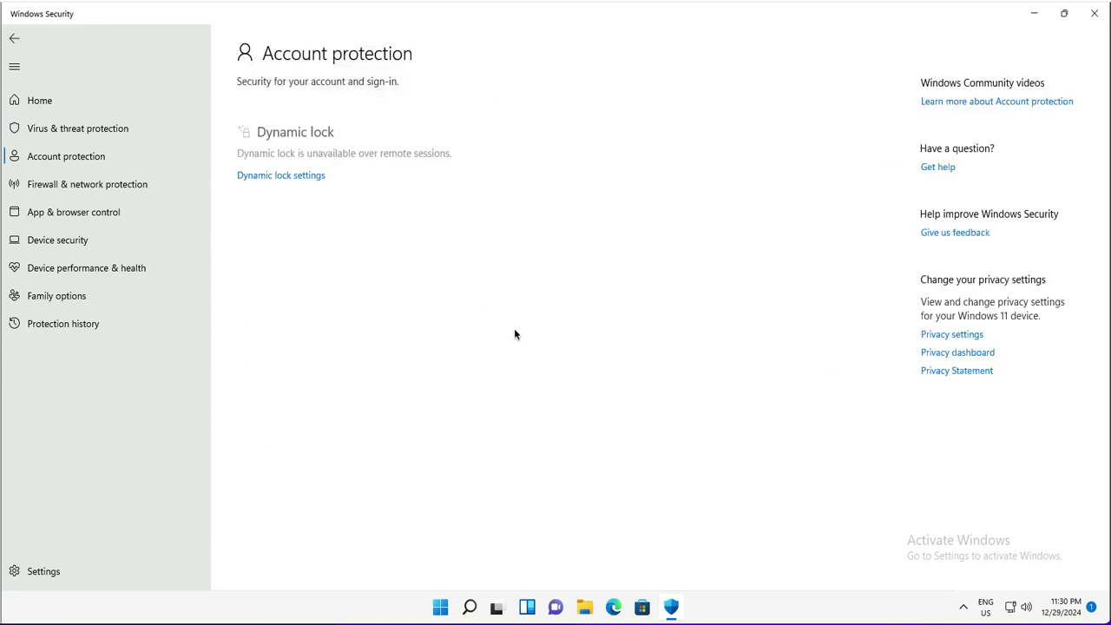
left_click(1095, 13)
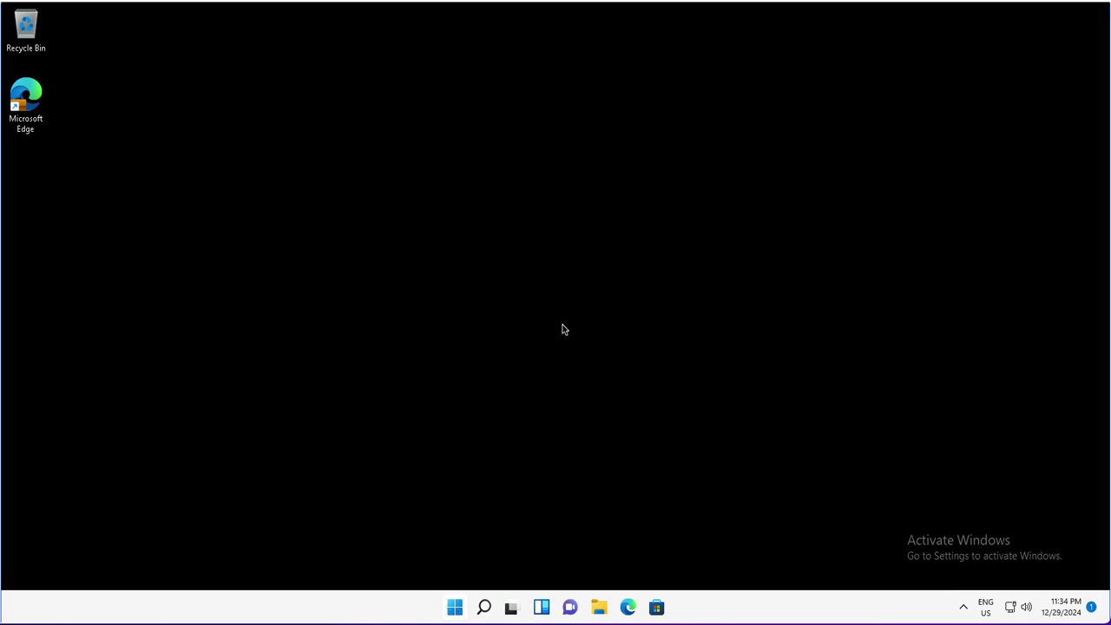
Relaunch Windows Security from the Start menu's recent apps to view its trimmed home page.
key("super")
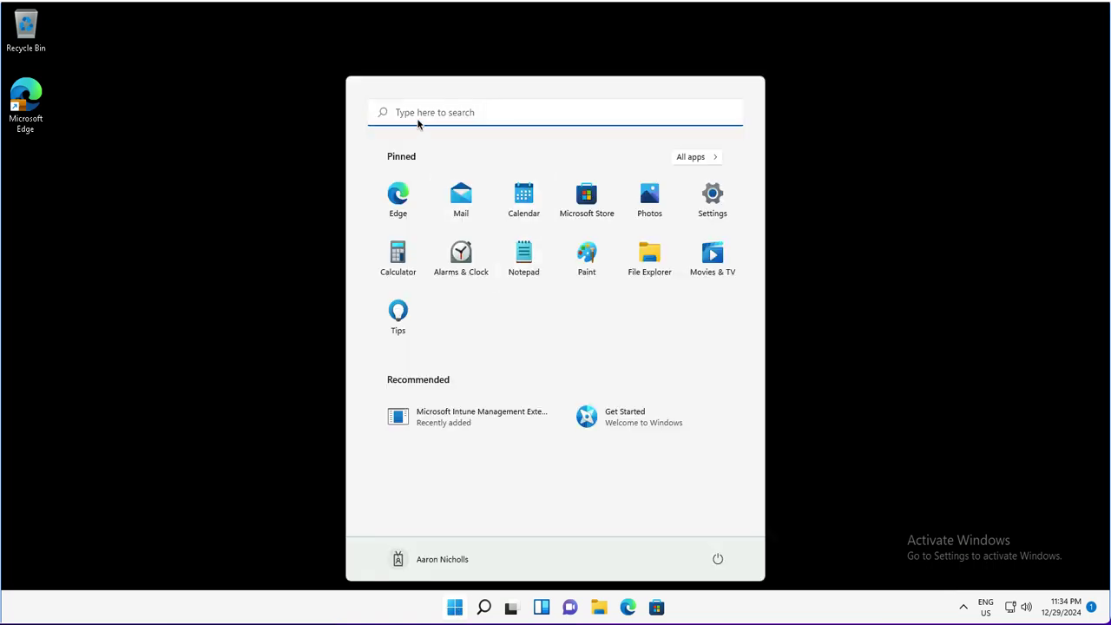
left_click(418, 122)
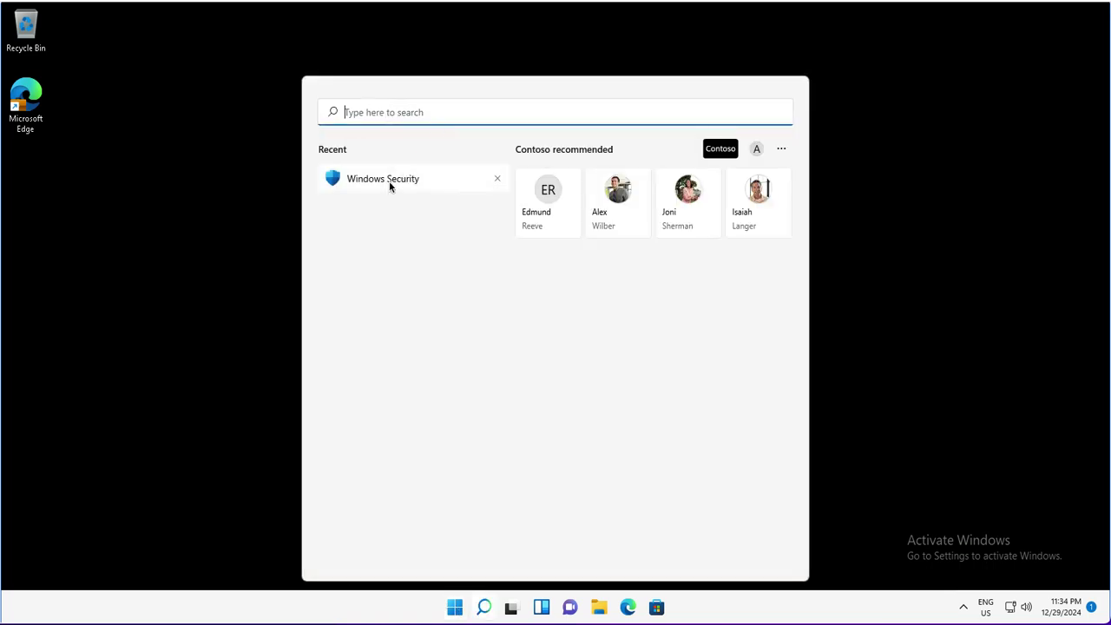
left_click(389, 182)
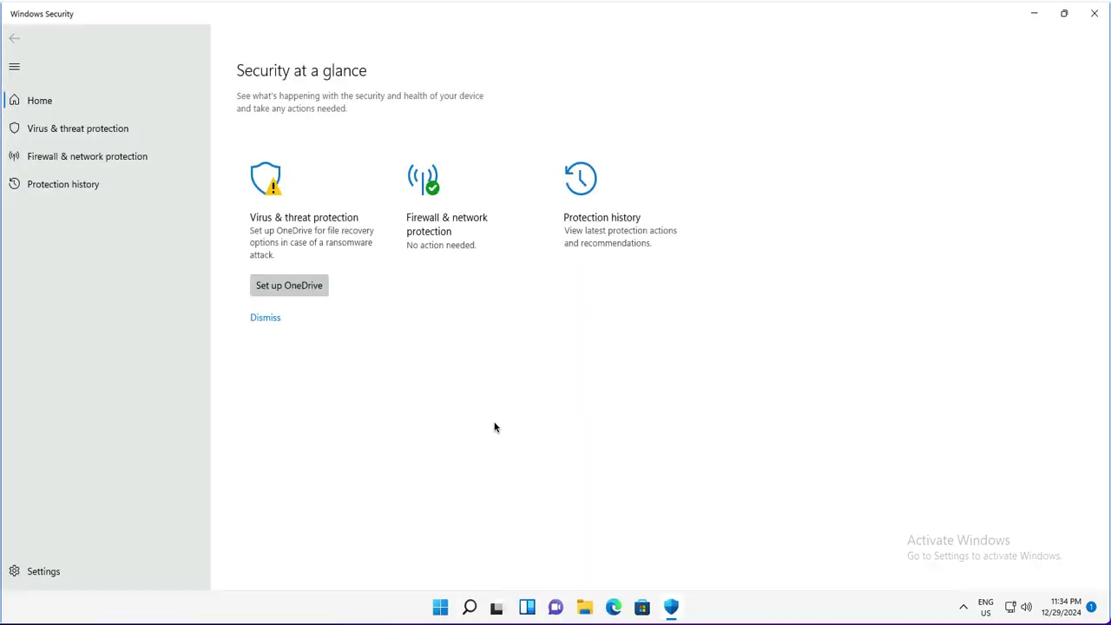